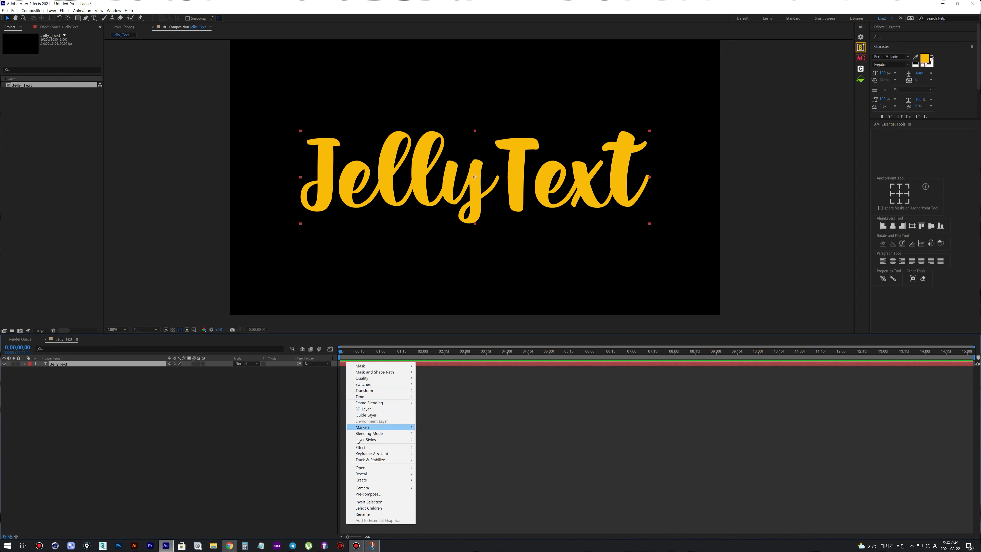
Apply the CC Light Sweep effect to the JellyText layer and set its Width to 1000.
mouse_move(467, 292)
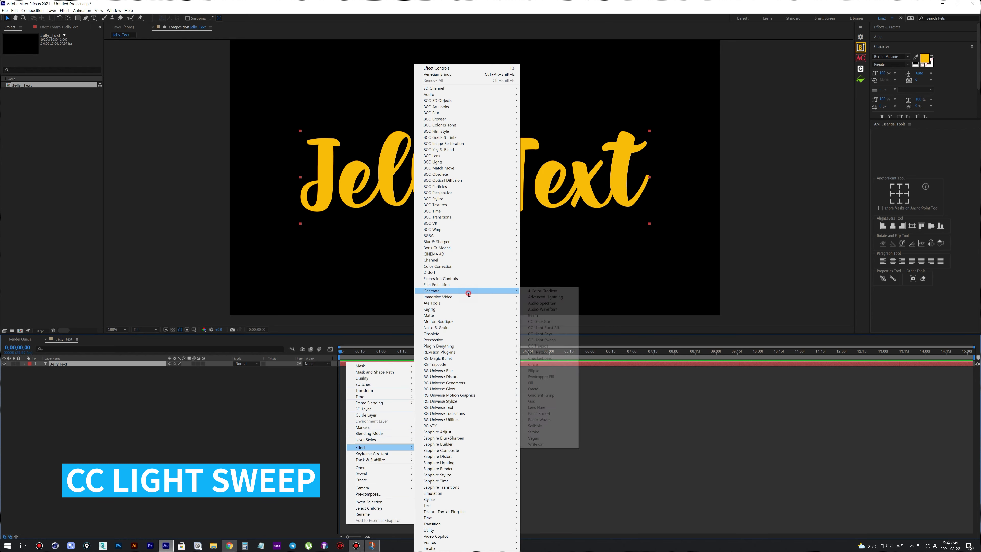
left_click(542, 340)
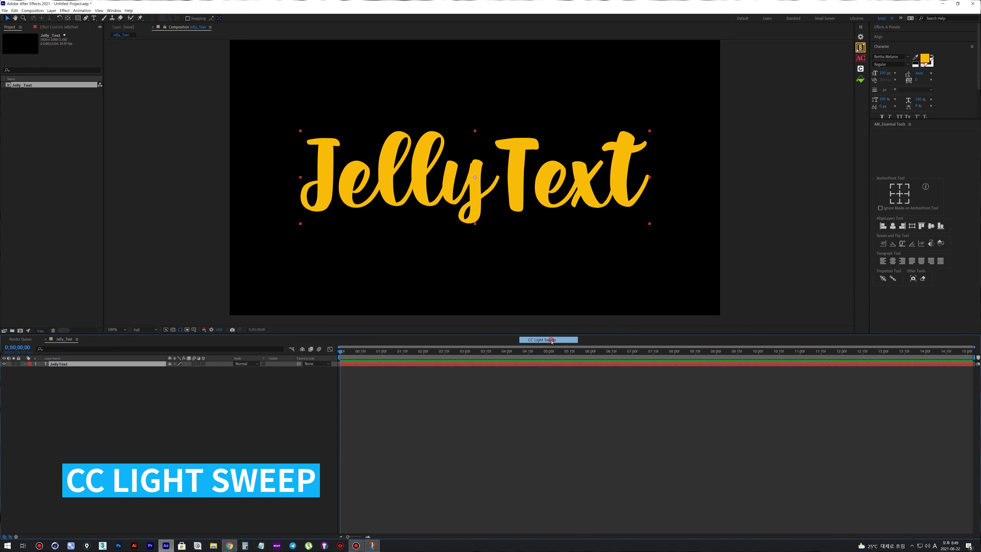
left_click(60, 74)
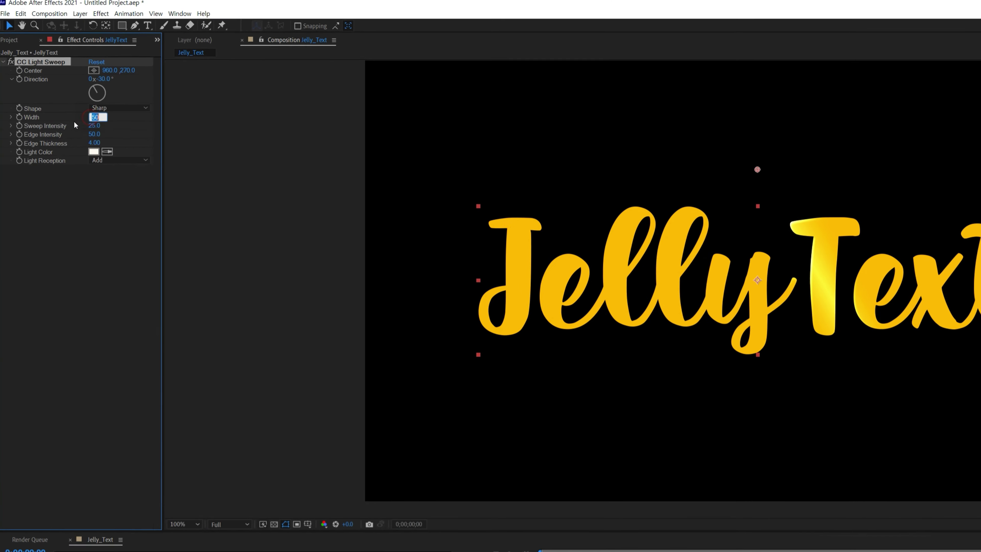
type("1000")
key("Return")
Set the light sweep's Sweep Intensity to 0, Edge Intensity to 205 and Edge Thickness to 4.5.
left_click_drag(94, 131, 147, 139)
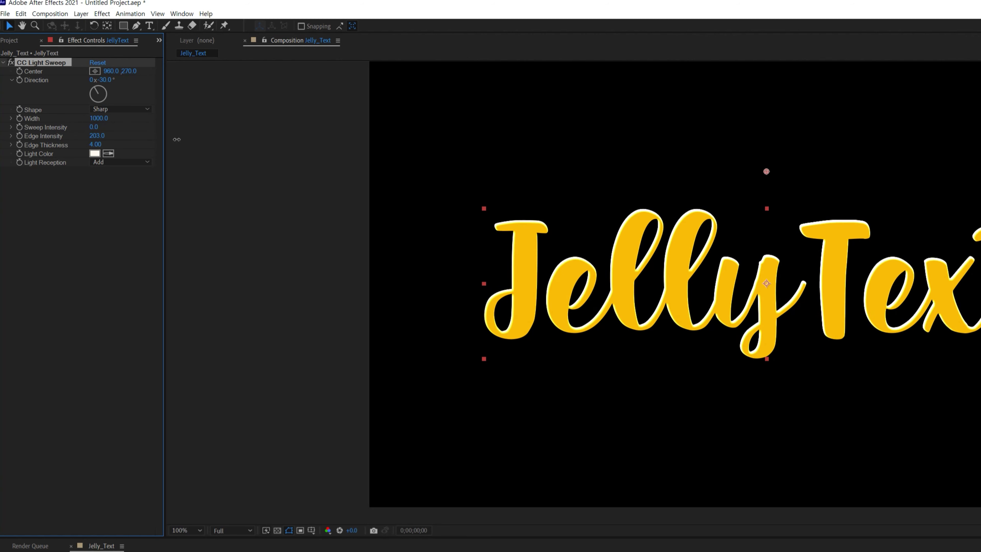
mouse_move(97, 145)
left_mouse_down()
mouse_move(131, 150)
mouse_move(103, 146)
left_mouse_up()
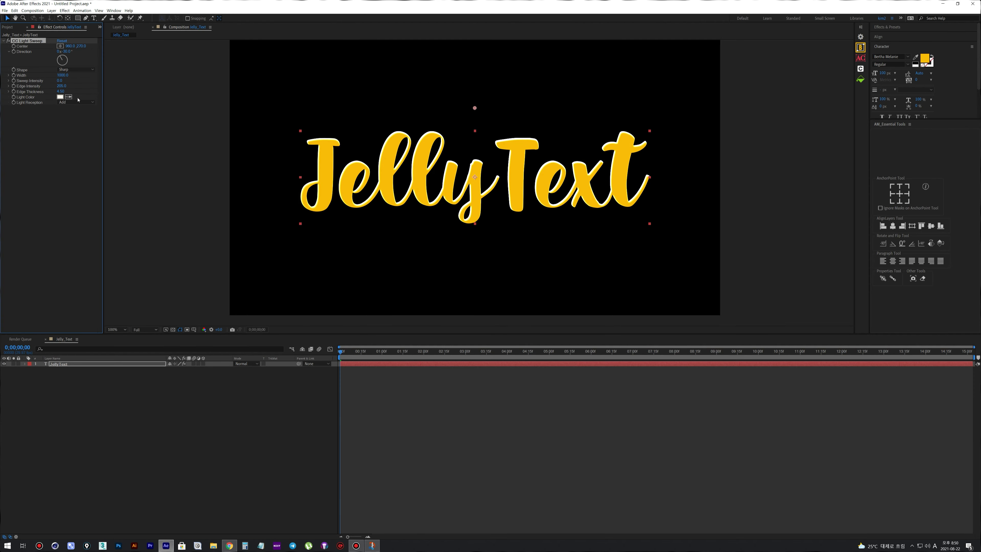
left_click(218, 171)
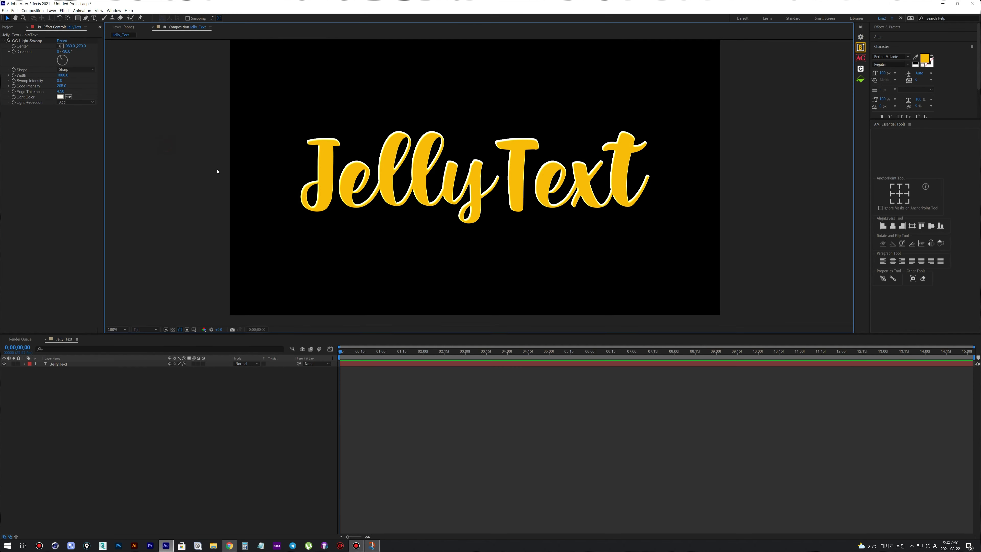
Apply the Roughen Edges effect to the JellyText layer and set its Fractal Influence to 0.
right_click(70, 364)
mouse_move(88, 450)
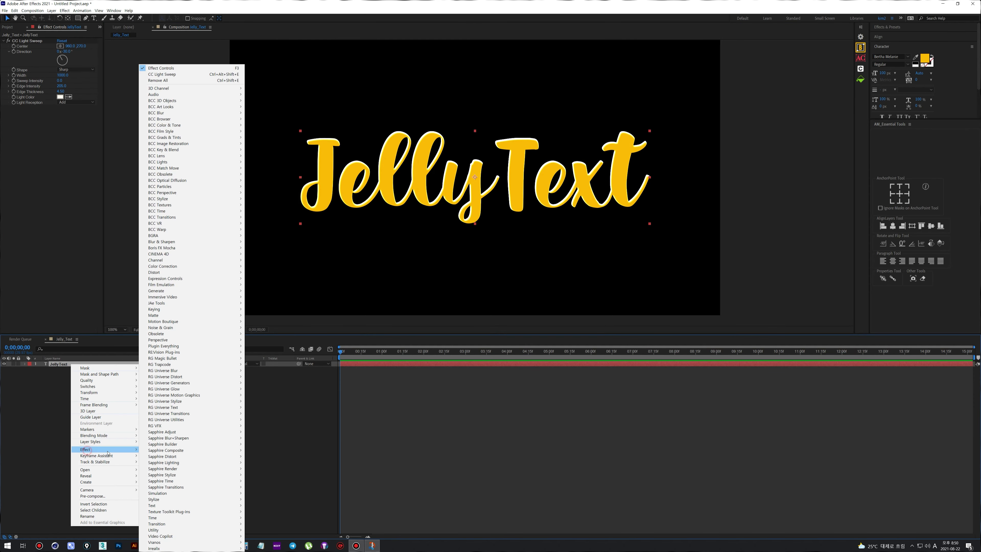
mouse_move(186, 499)
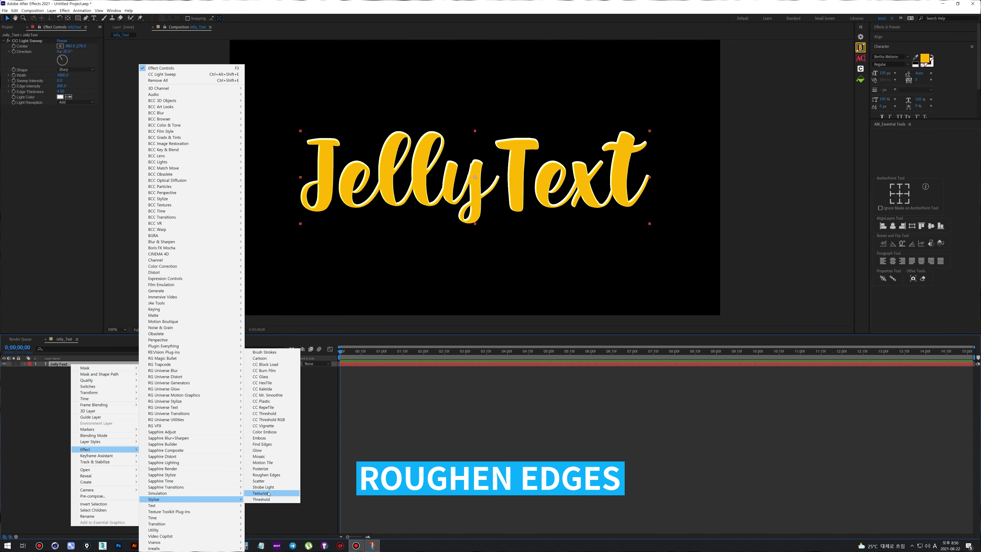
left_click(270, 474)
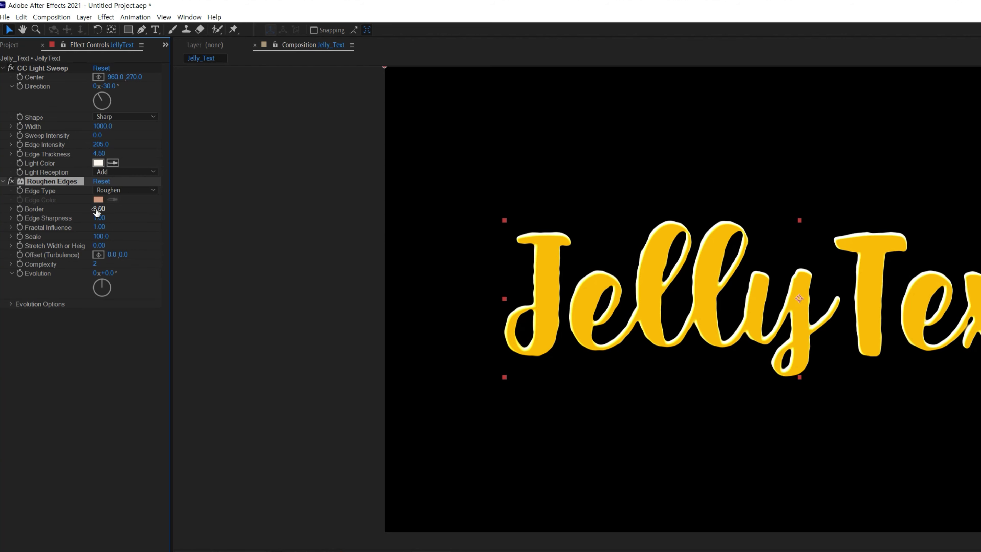
left_click(118, 233)
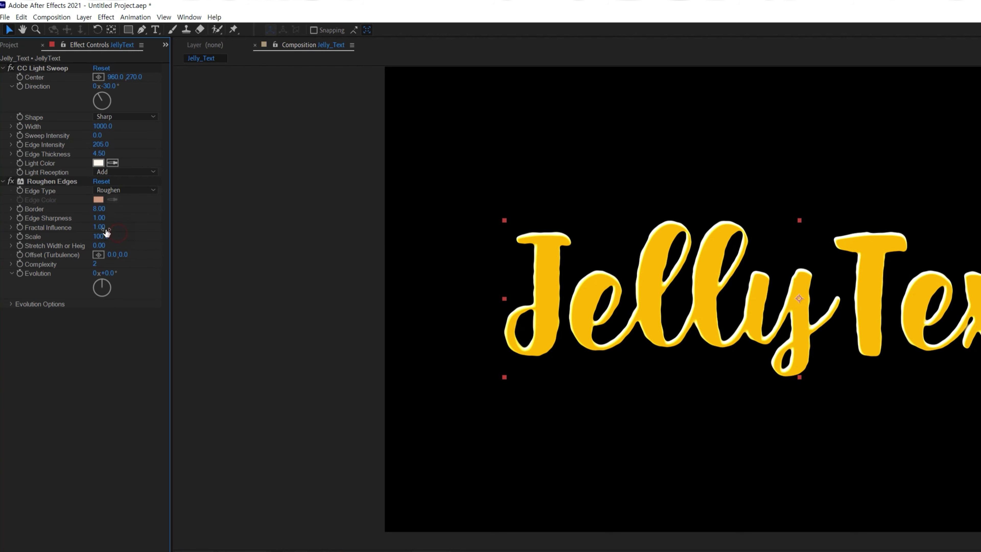
type("0")
key("Return")
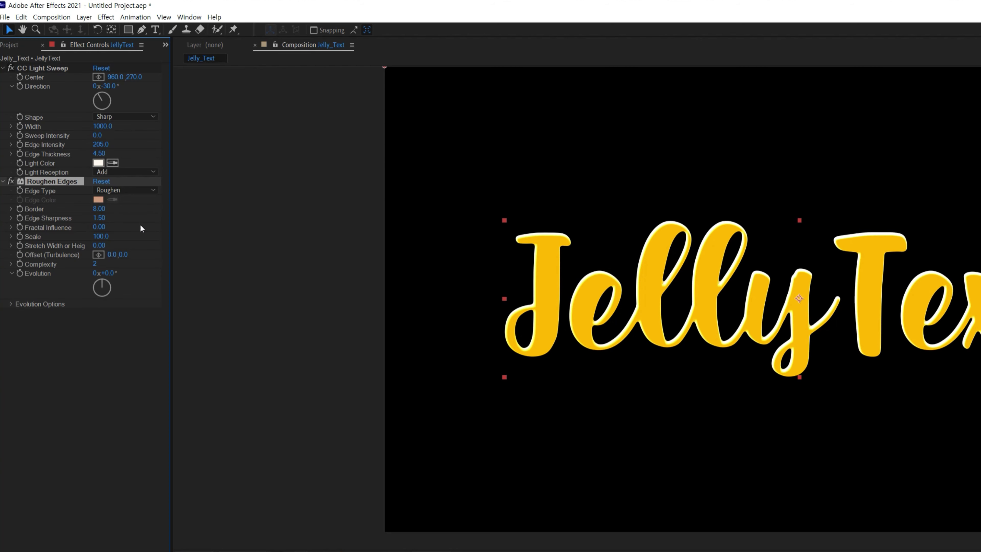
Set the Roughen Edges effect's Edge Sharpness to about 9.48 and its Scale to 10.
scroll(499, 292, "up", 2)
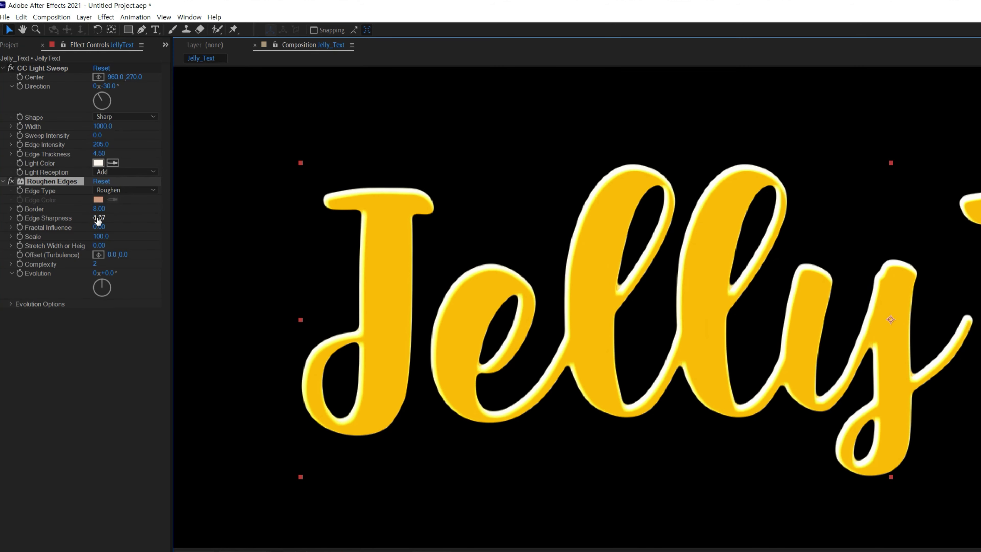
left_click_drag(99, 219, 131, 216)
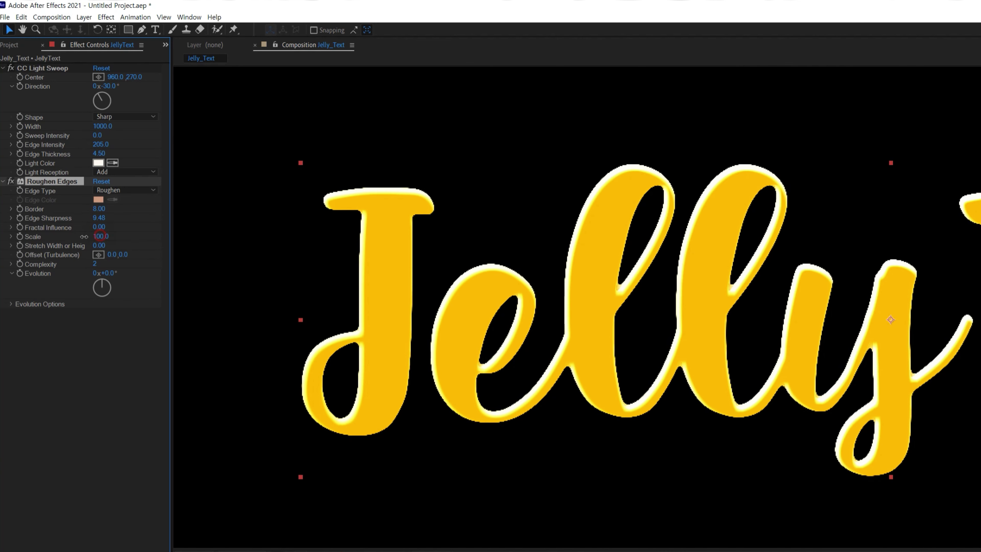
type("10")
key("Return")
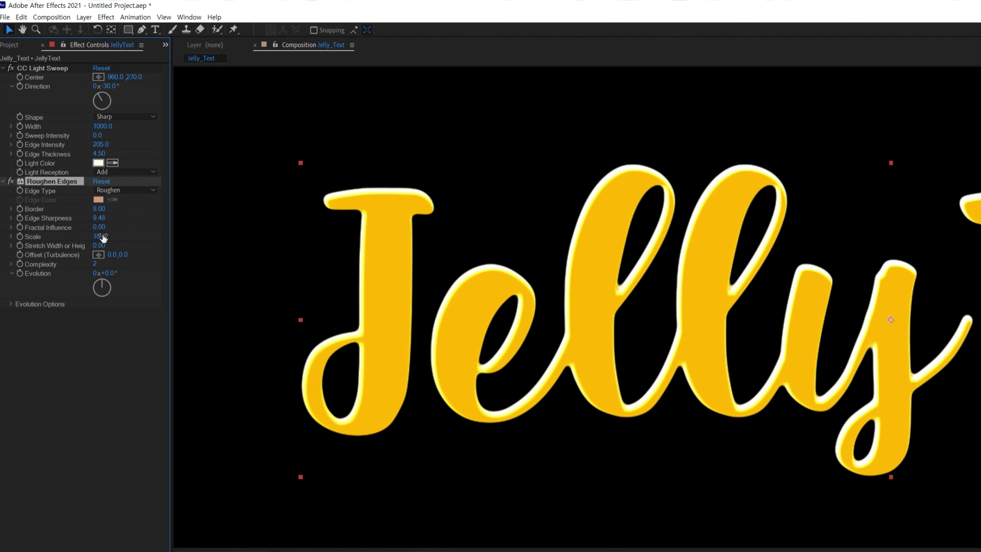
mouse_move(98, 208)
left_mouse_down()
mouse_move(117, 208)
mouse_move(72, 216)
mouse_move(100, 218)
left_mouse_up()
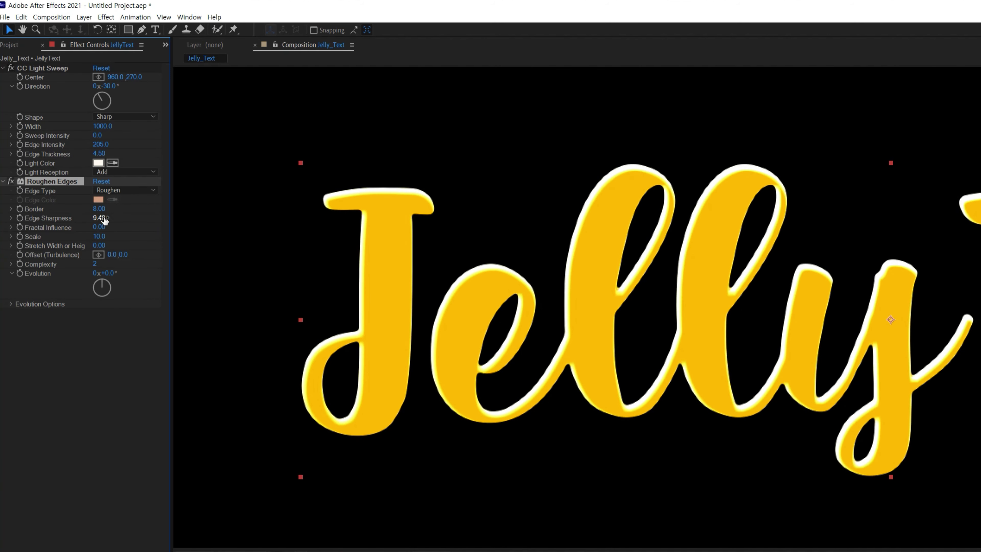
scroll(718, 453, "down", 1)
scroll(718, 455, "up", 1)
left_click_drag(719, 454, 707, 445)
scroll(707, 445, "down", 1)
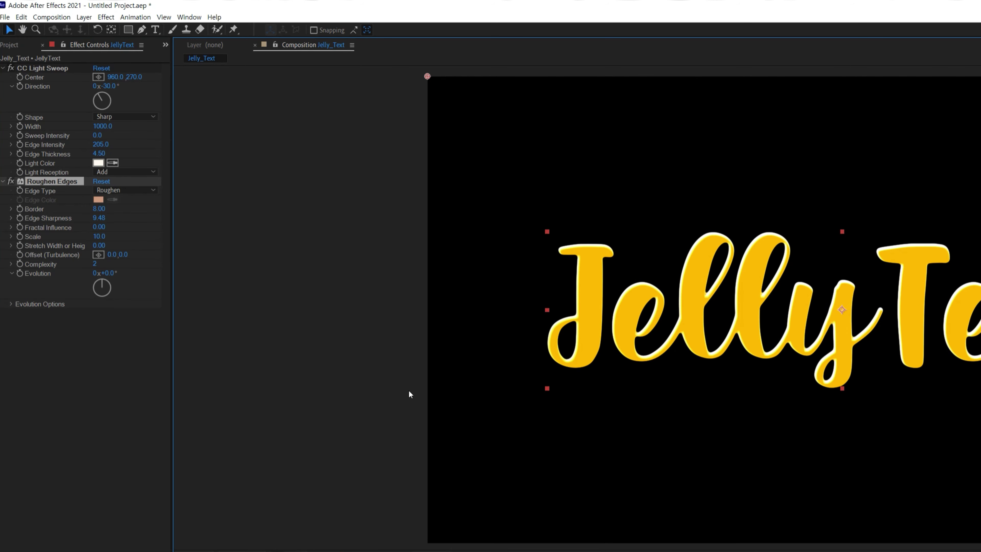
Change the CC Light Sweep effect's Light Reception to Cutout.
left_click(106, 173)
left_click(118, 204)
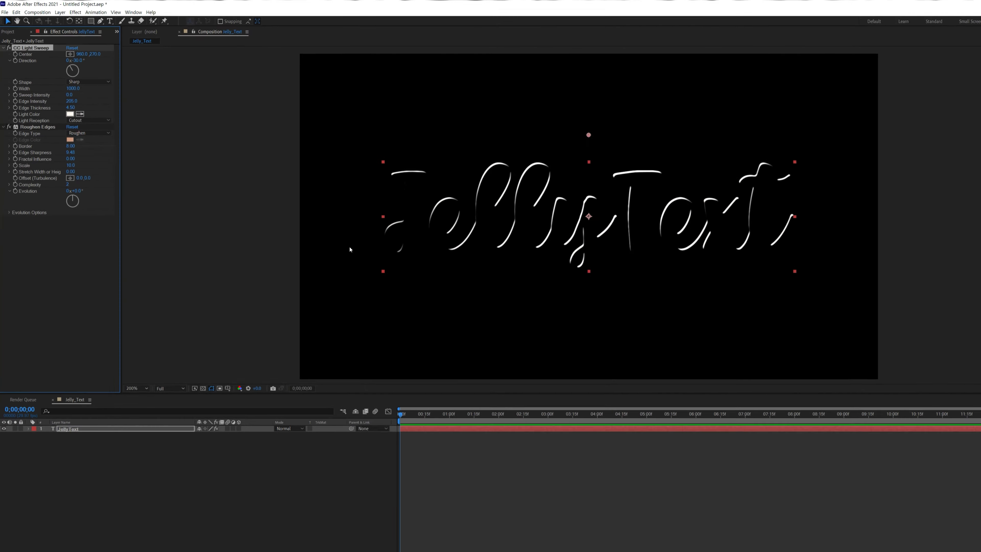
left_click(63, 422)
left_click(174, 330)
left_click(174, 331)
Apply CC Composite to the JellyText layer with Composite Original set to Behind and RGB Only turned off.
right_click(57, 364)
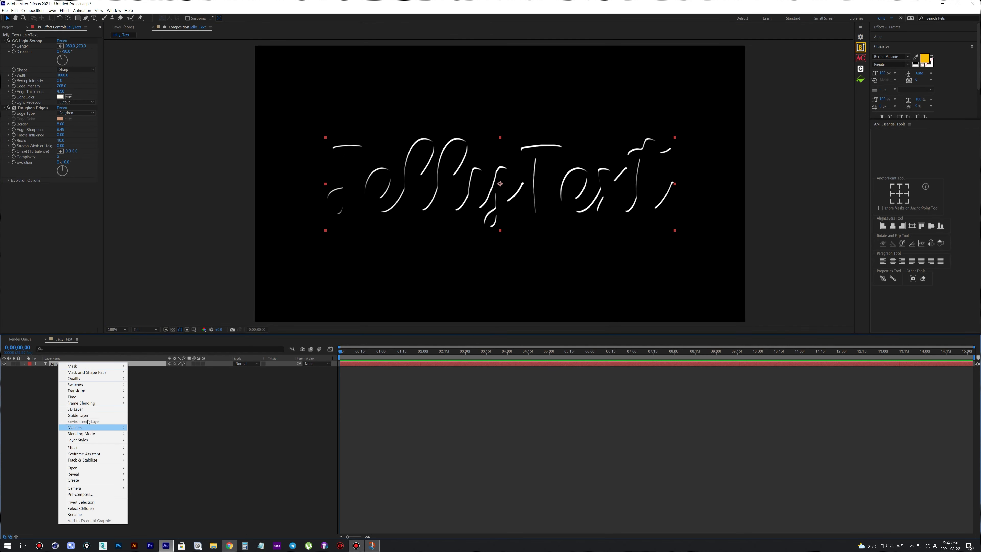
mouse_move(86, 448)
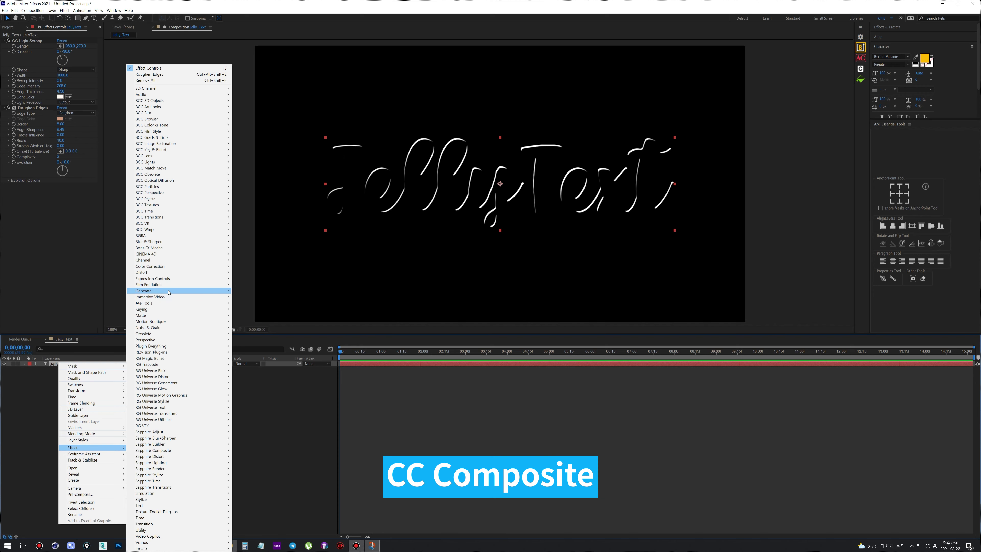
mouse_move(162, 261)
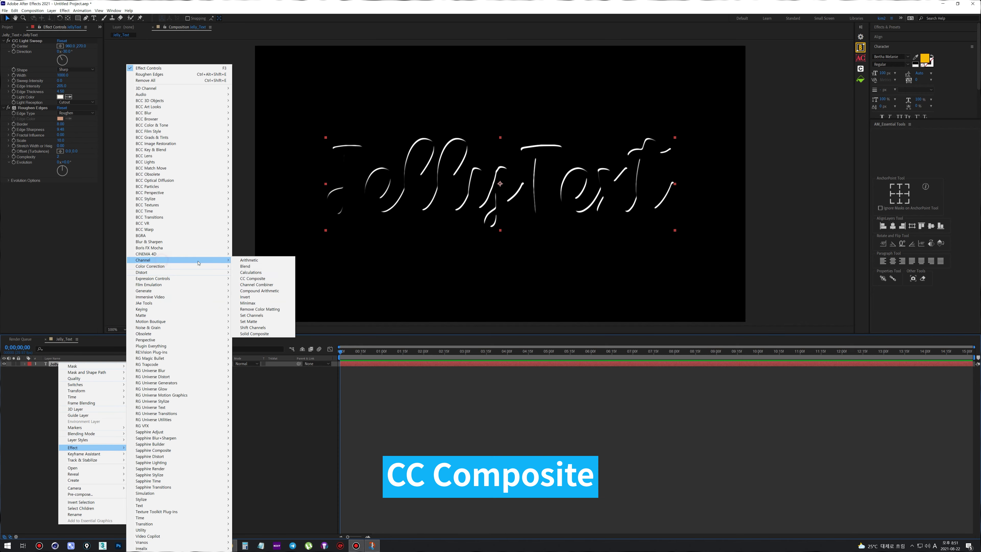
left_click(269, 278)
left_click(76, 197)
left_click(75, 209)
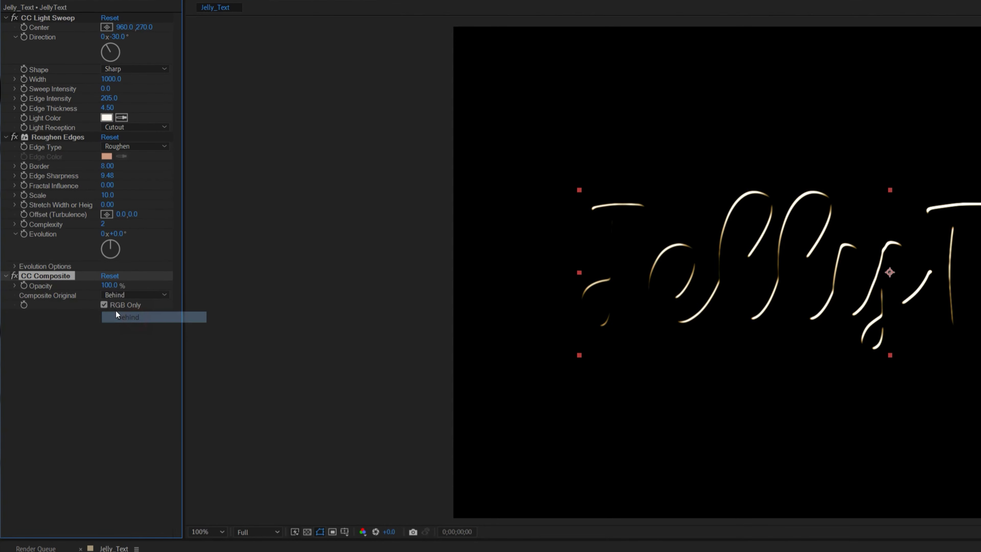
left_click(111, 306)
scroll(277, 162, "up", 1)
left_click_drag(278, 161, 313, 182)
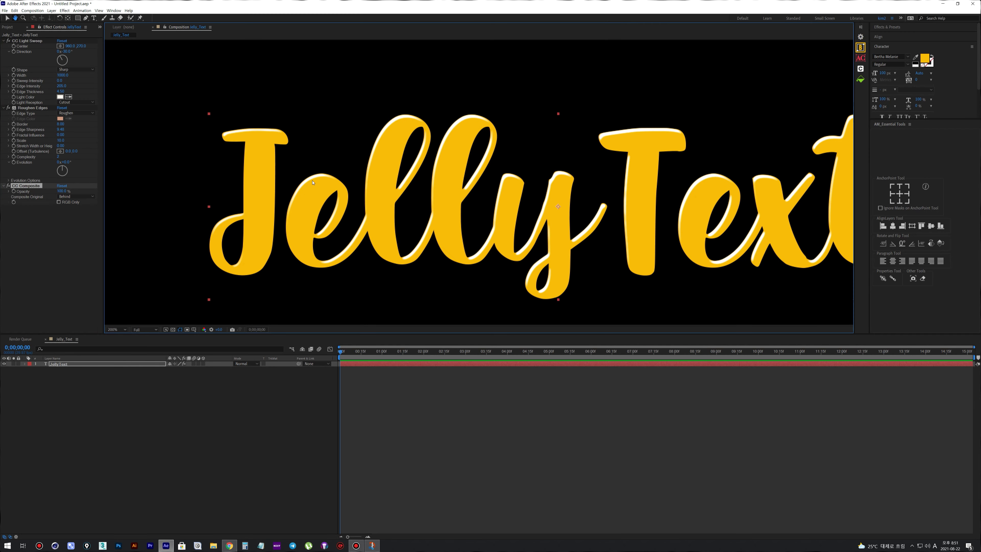
Strengthen the letter highlights by raising the light sweep's Edge Intensity and setting its Edge Thickness to 5.
left_click(72, 241)
mouse_move(62, 91)
left_mouse_down()
mouse_move(80, 86)
mouse_move(61, 92)
left_mouse_up()
key("comma")
key("period")
scroll(430, 184, "down", 1)
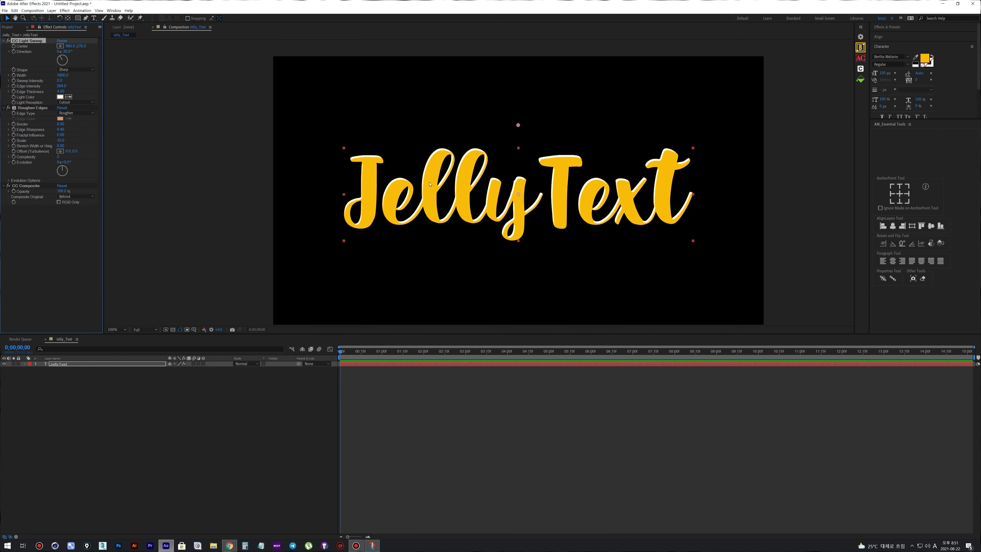
left_click_drag(78, 53, 62, 91)
key("ctrl+z")
scroll(289, 174, "up", 1)
scroll(541, 212, "down", 1)
left_click(377, 237)
scroll(398, 235, "down", 1)
scroll(401, 235, "up", 1)
left_click(400, 220)
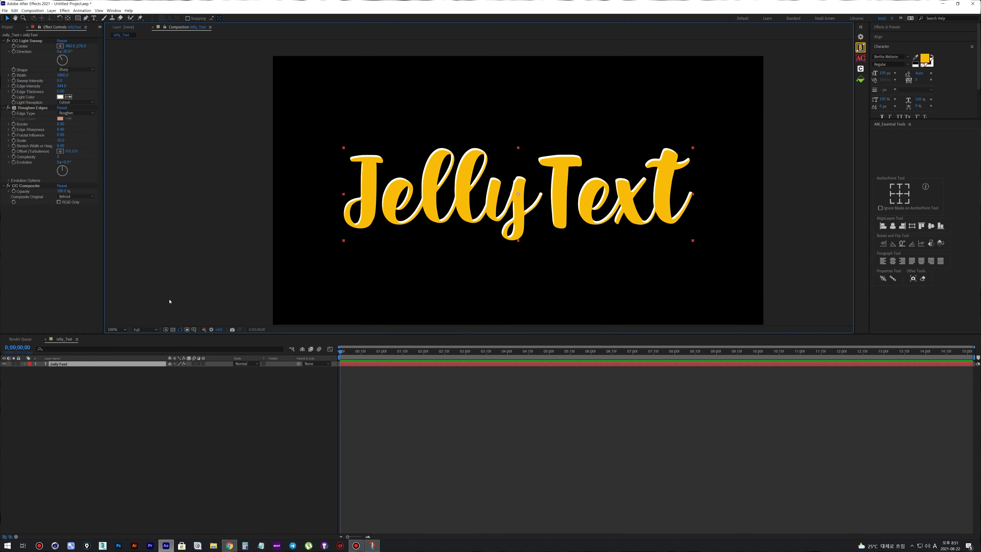
Pre-compose the JellyText layer into a new composition named JellyText, moving all attributes into it.
right_click(105, 366)
left_click(125, 497)
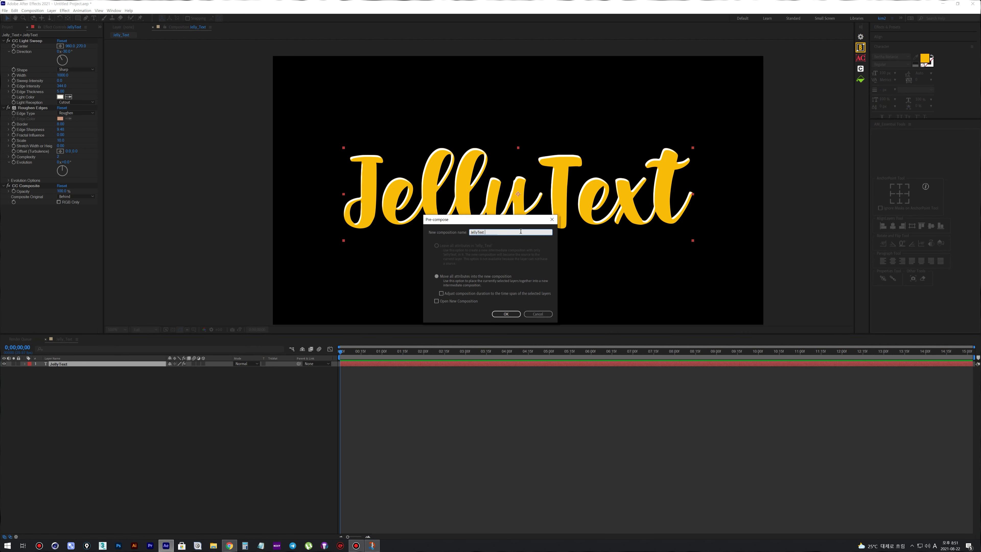
key("Return")
left_click(241, 424)
left_click(313, 310)
left_click(50, 405)
Add a Stroke layer style to the JellyText pre-composition.
right_click(67, 368)
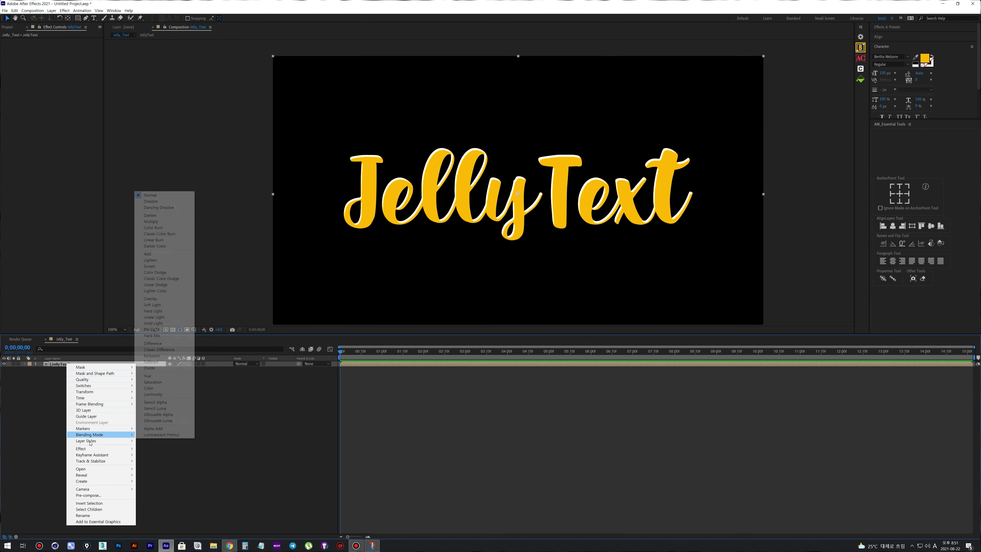
mouse_move(89, 442)
left_click(149, 511)
key("period")
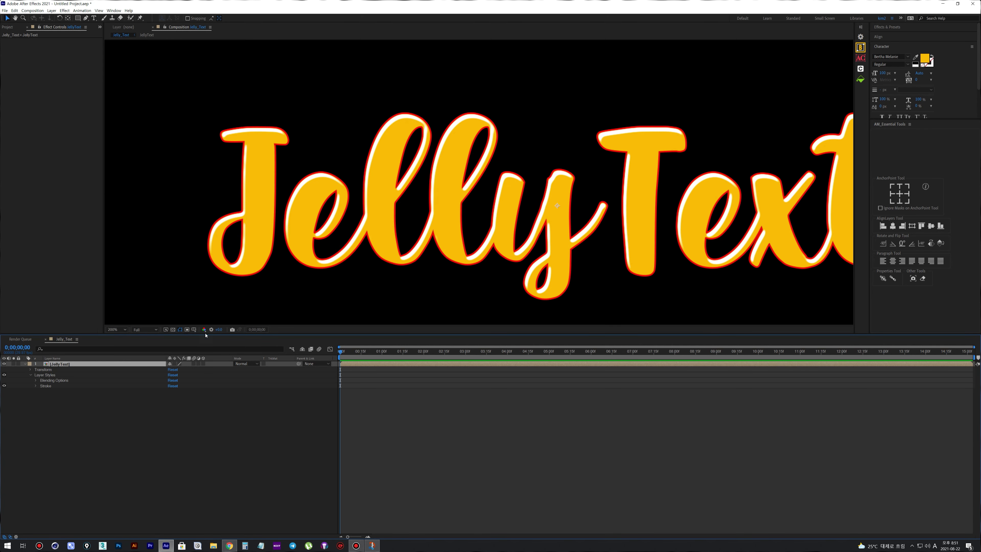
Match the stroke color to the yellow of the letters and set the stroke size to 4.
left_click(35, 386)
left_click(255, 240)
key("comma")
mouse_move(170, 402)
left_mouse_down()
mouse_move(251, 396)
mouse_move(229, 402)
left_mouse_up()
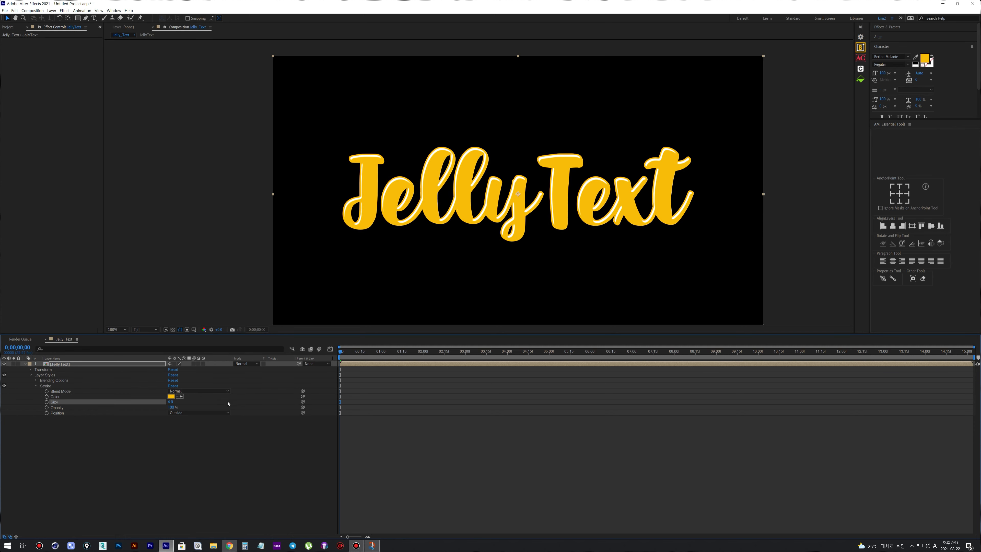
Add a Bevel and Emboss layer style to the JellyText pre-composition.
right_click(101, 364)
mouse_move(128, 442)
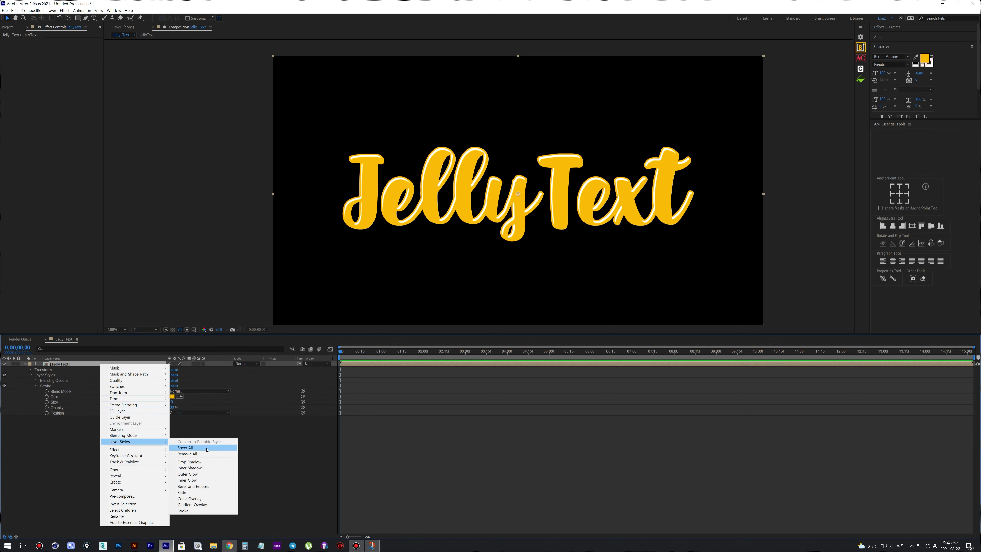
left_click(201, 485)
scroll(377, 242, "up", 1)
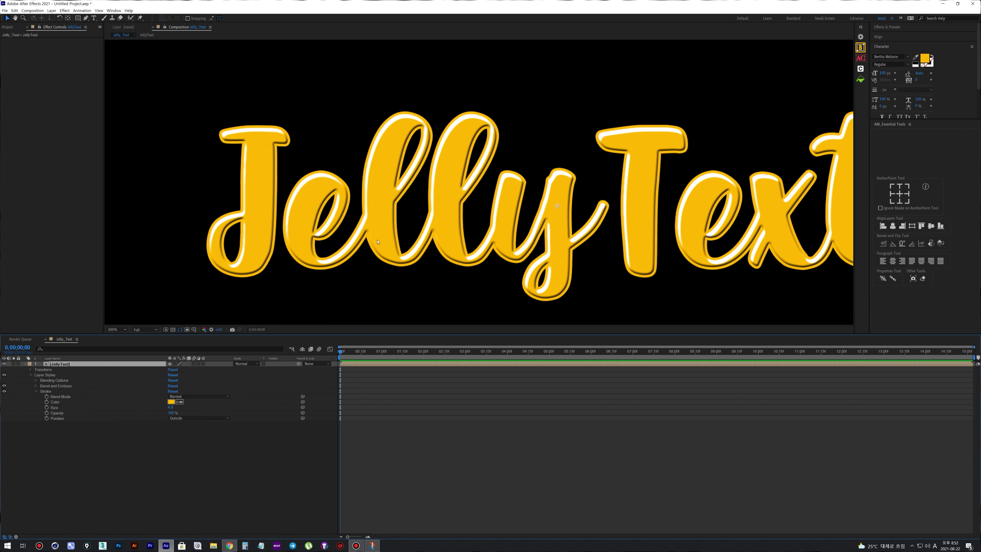
Increase the Bevel and Emboss size until the shading spreads across the full width of the letters.
left_click(36, 386)
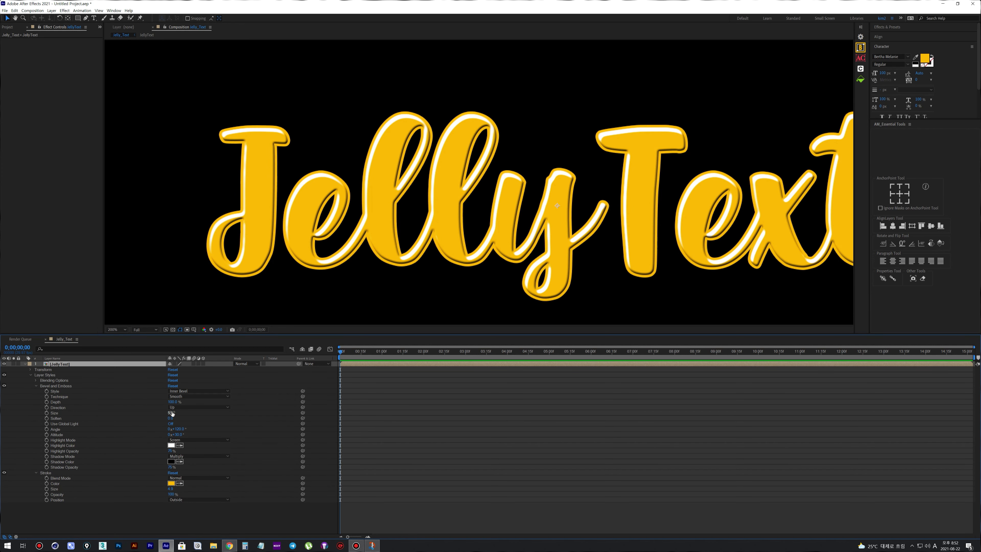
scroll(324, 293, "down", 1)
left_click_drag(350, 297, 292, 297)
mouse_move(173, 413)
left_mouse_down()
mouse_move(188, 413)
mouse_move(169, 414)
left_mouse_up()
scroll(279, 312, "up", 1)
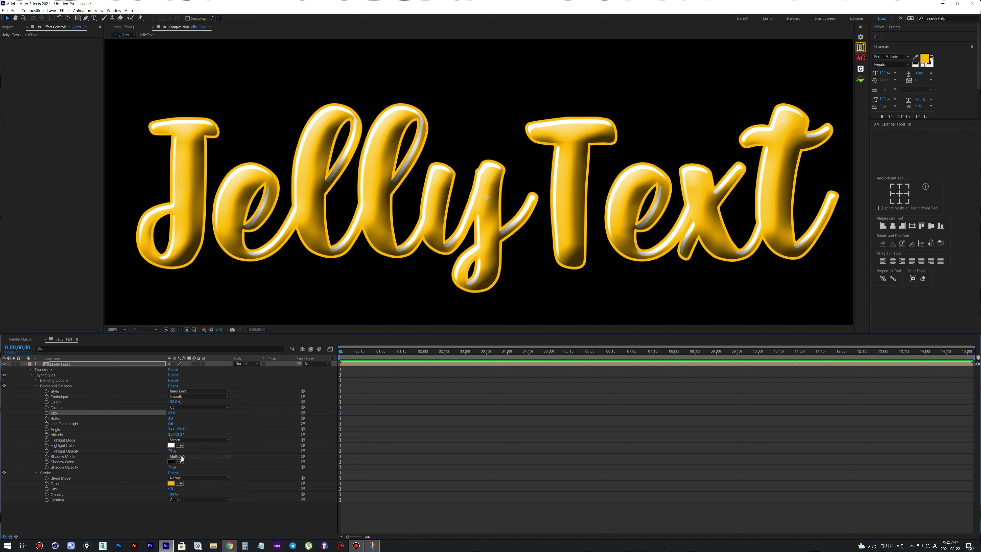
Try Soft Light as the bevel's Shadow Mode and settle on Overlay.
left_click(182, 457)
left_click(185, 365)
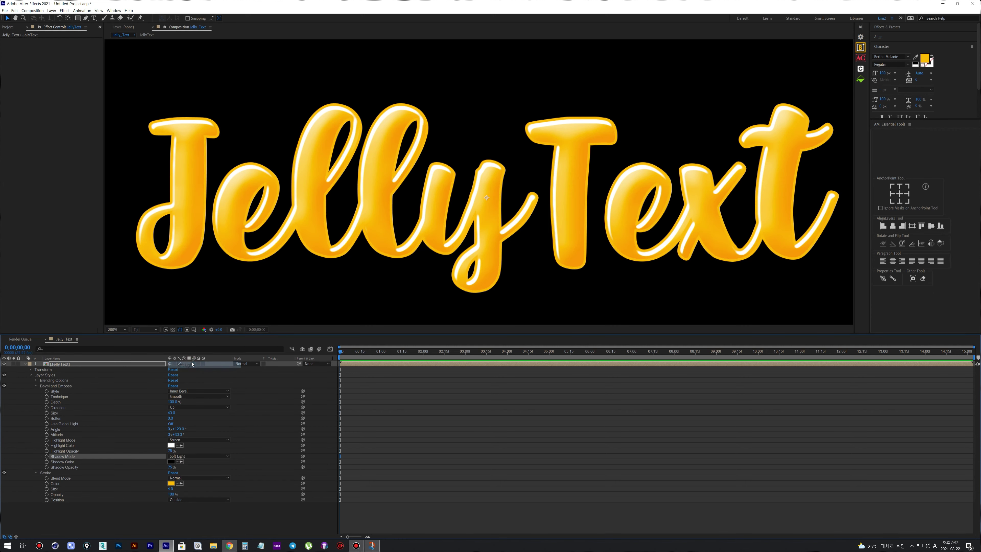
left_click(186, 458)
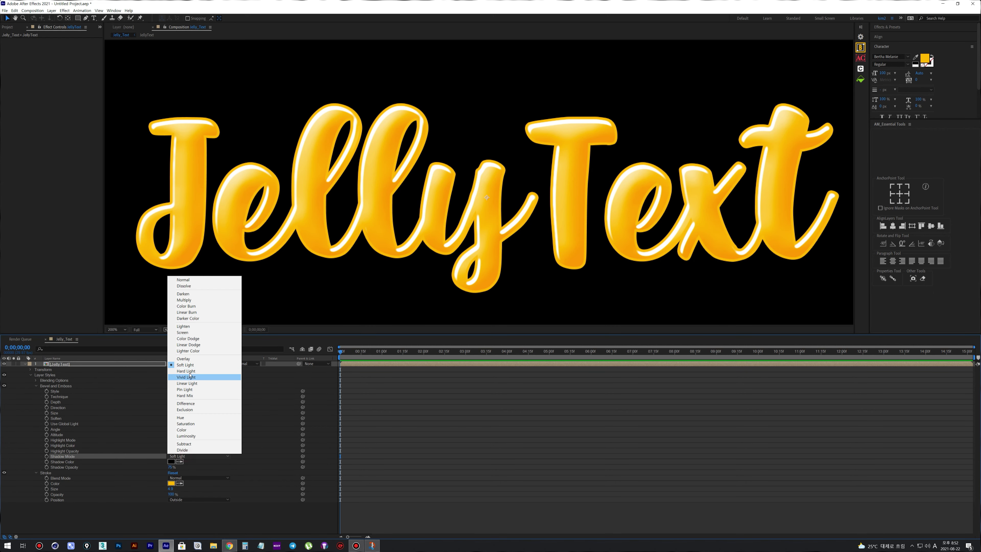
left_click(188, 360)
scroll(346, 251, "down", 1)
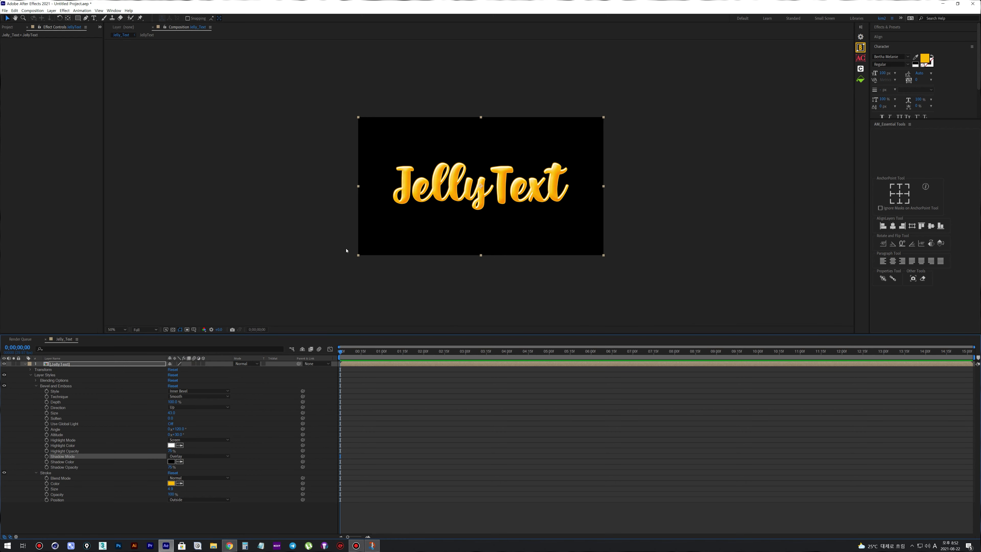
Fine-tune the Bevel and Emboss depth of the JellyText pre-composition and check the lettering at different magnifications.
scroll(334, 257, "up", 1)
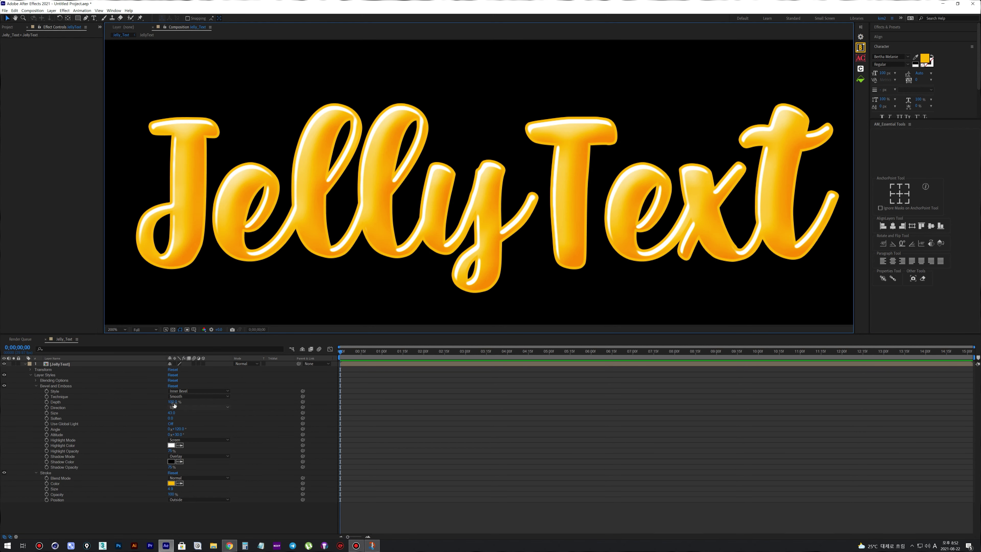
mouse_move(175, 403)
left_mouse_down()
mouse_move(153, 400)
mouse_move(192, 404)
mouse_move(182, 411)
left_mouse_up()
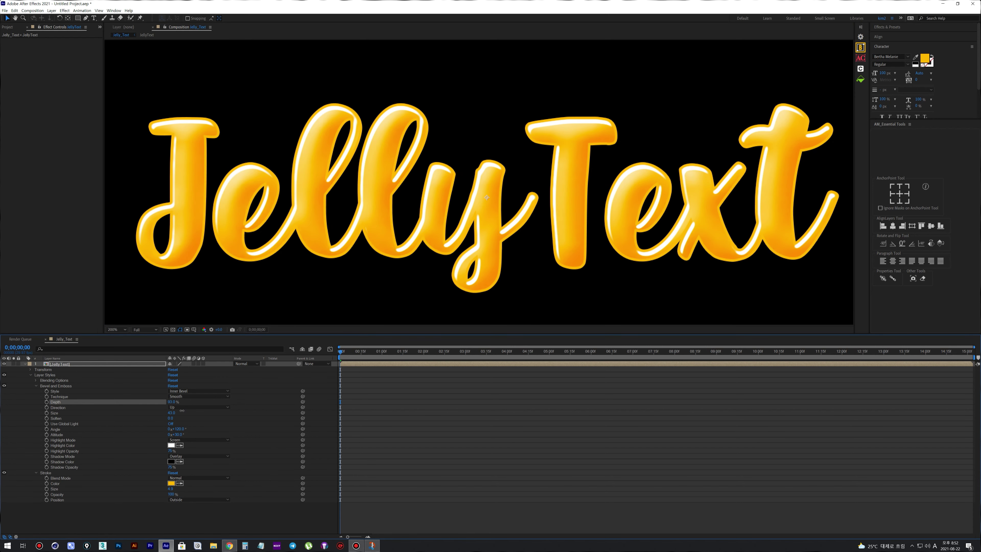
scroll(393, 278, "down", 4)
left_click(389, 272)
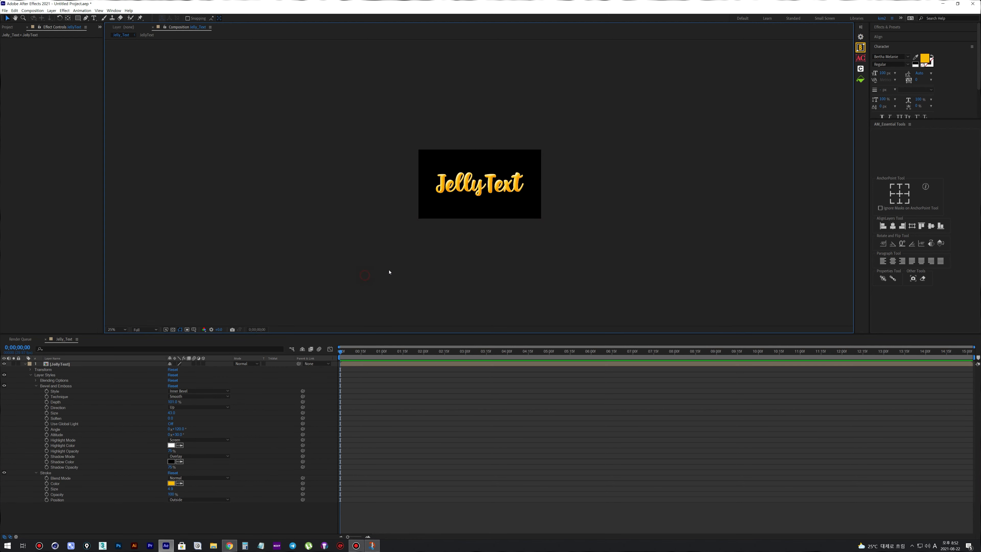
scroll(390, 272, "up", 4)
scroll(389, 272, "down", 1)
scroll(390, 272, "up", 1)
scroll(389, 272, "down", 1)
scroll(389, 273, "up", 1)
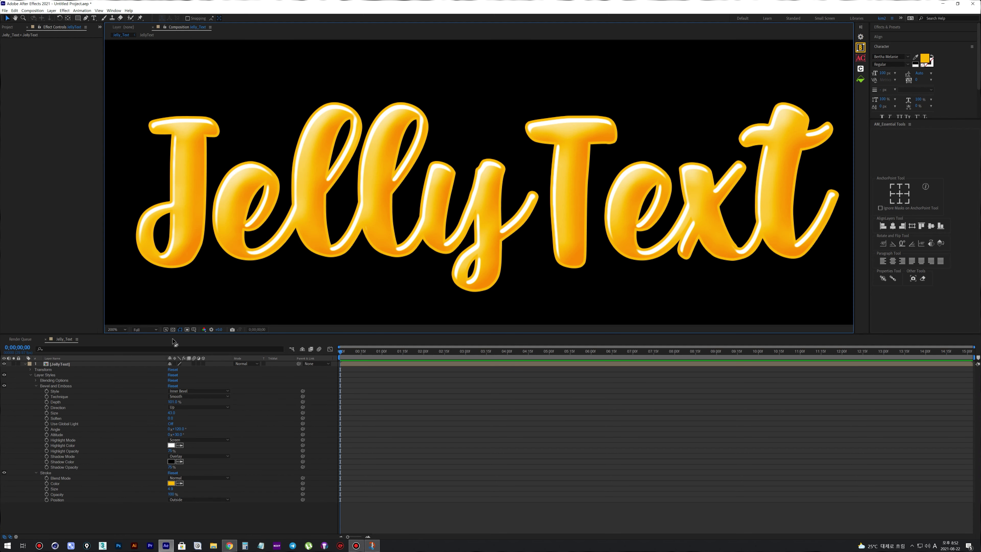
Collapse the JellyText pre-composition's properties and duplicate the layer.
left_click(25, 365)
left_click(59, 365)
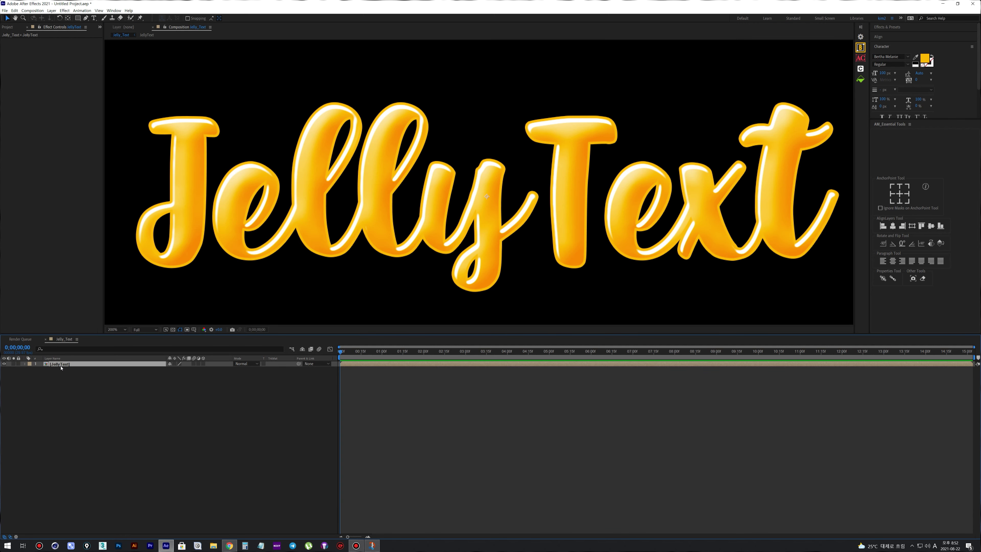
left_click(14, 10)
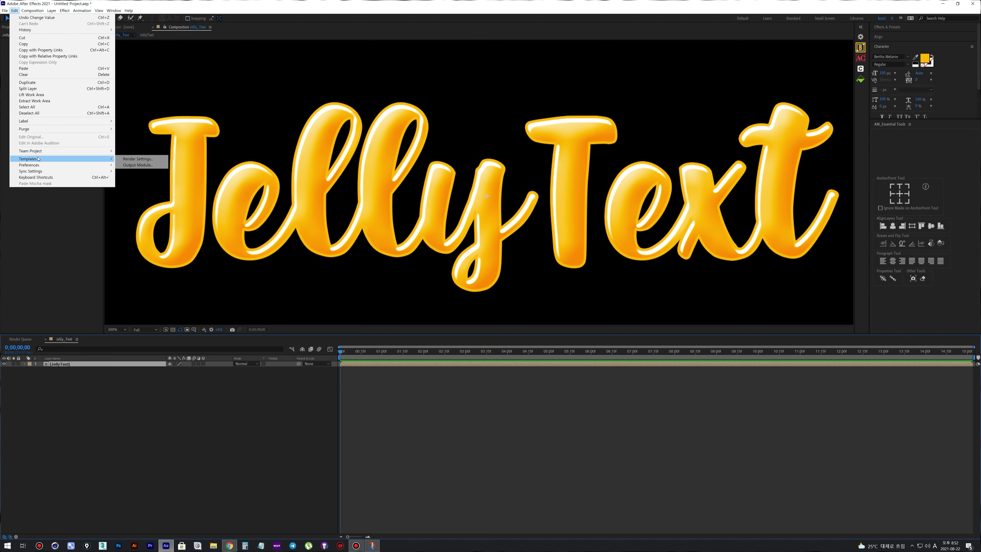
left_click(27, 83)
left_click(66, 365)
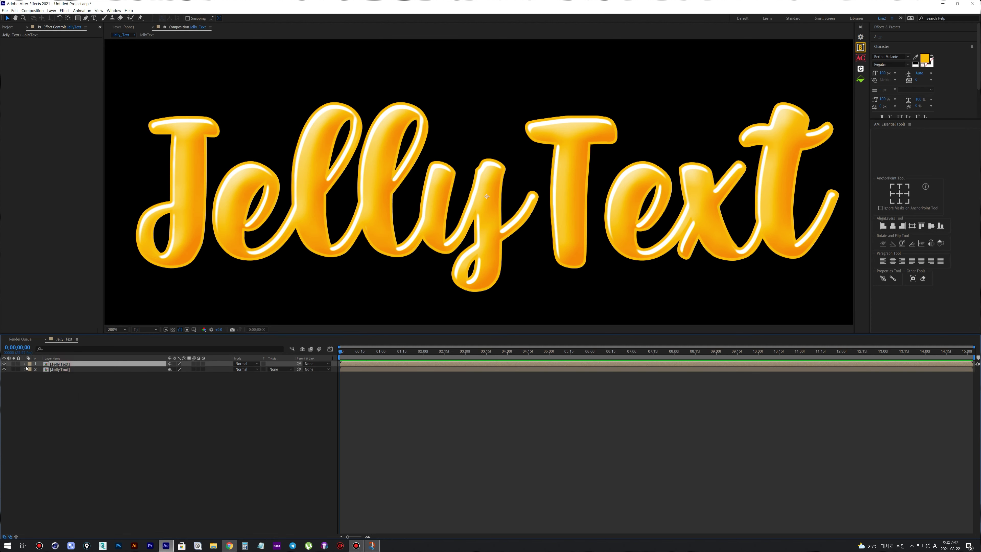
Remove all layer styles from the upper JellyText copy.
left_click(25, 365)
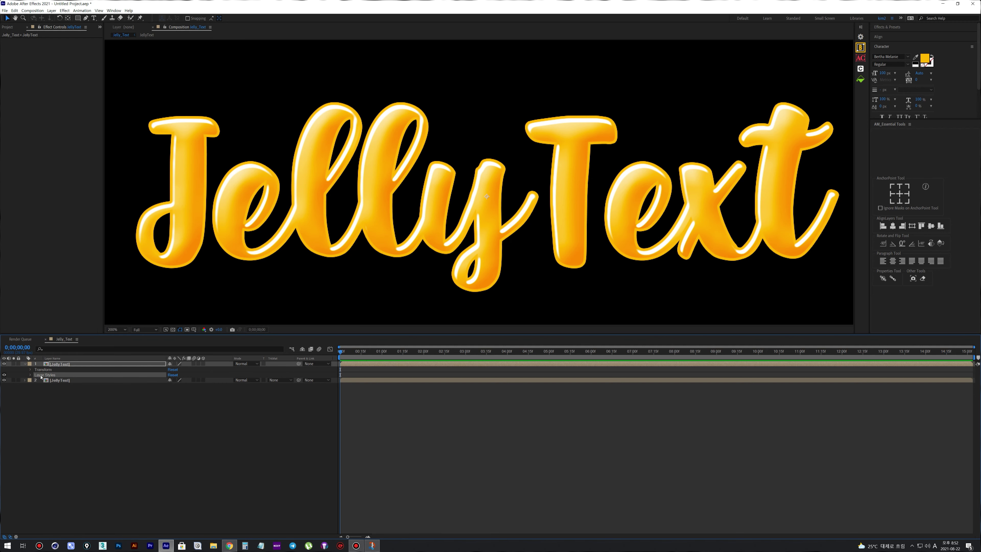
right_click(51, 377)
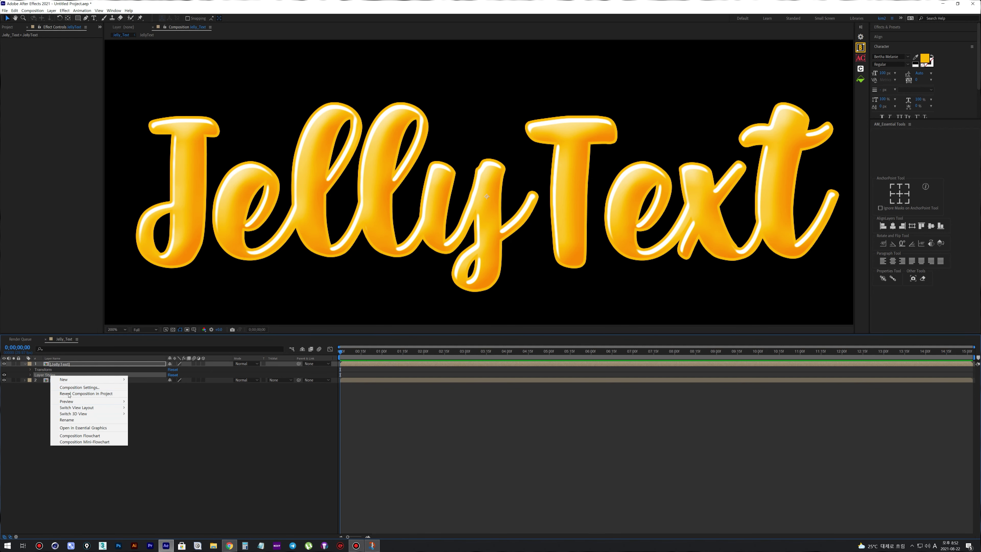
left_click(40, 401)
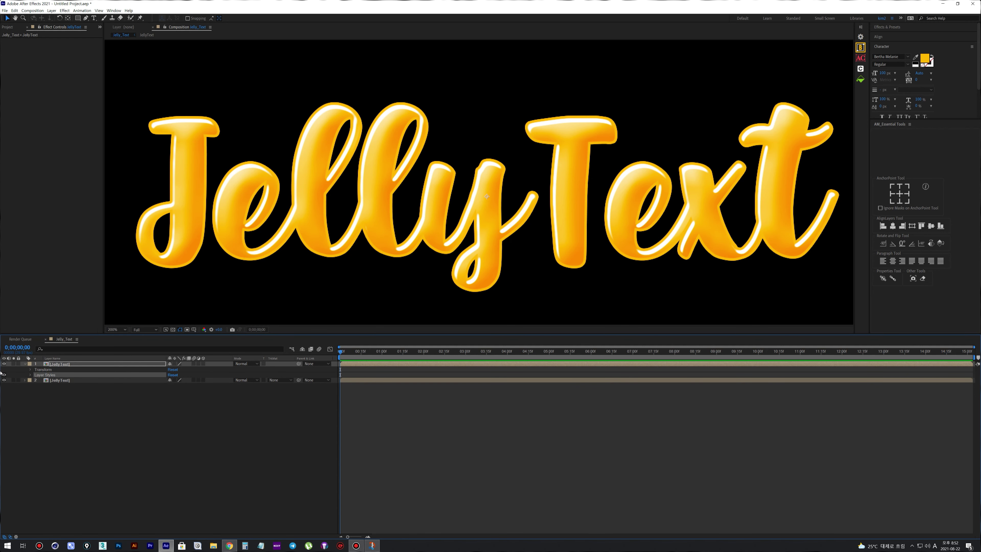
key("Delete")
left_click(36, 387)
left_click(65, 364)
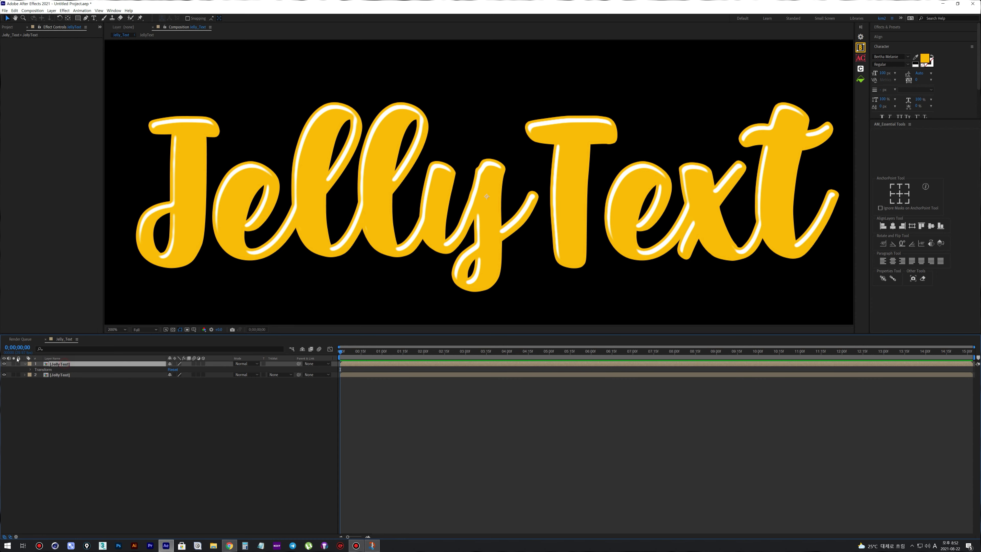
Apply the Venetian Blinds effect to the upper JellyText copy.
left_click(14, 364)
right_click(51, 366)
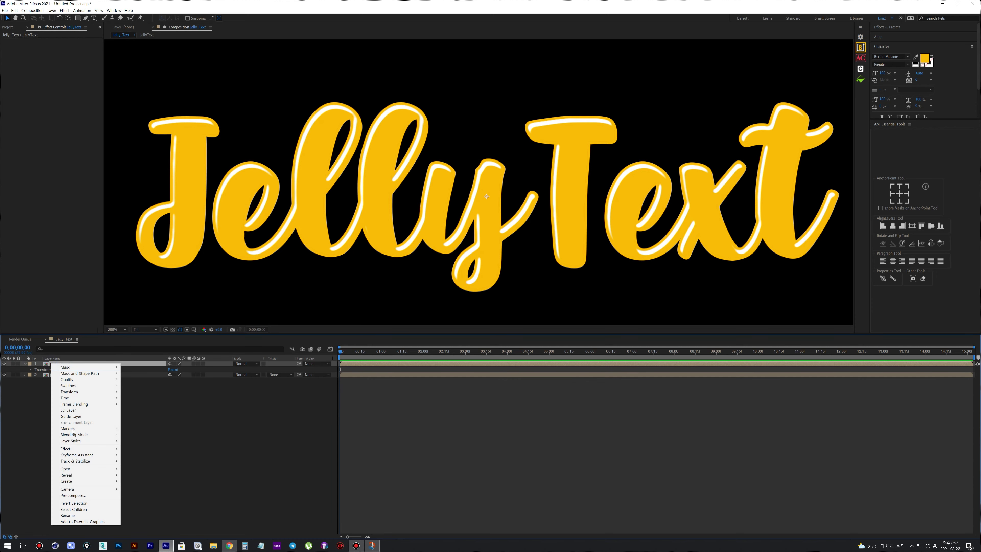
mouse_move(89, 448)
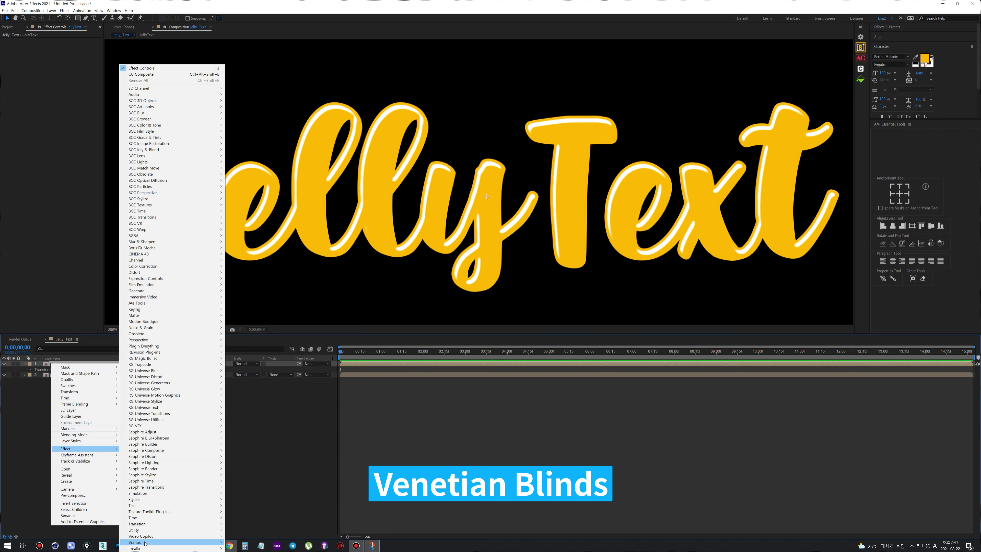
mouse_move(154, 524)
left_click(249, 524)
Adjust Venetian Blinds into fine diagonal stripes by raising Transition Completion, angling the direction and setting the width to 4.
scroll(314, 202, "up", 1)
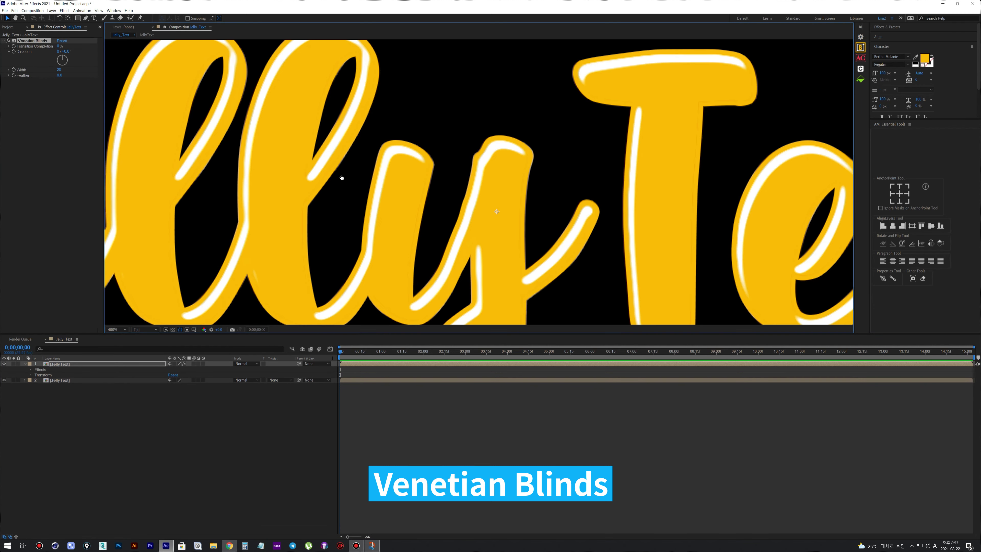
left_click_drag(313, 189, 513, 271)
left_click_drag(59, 47, 82, 47)
scroll(191, 168, "down", 1)
left_click_drag(190, 168, 295, 141)
left_click_drag(59, 46, 56, 70)
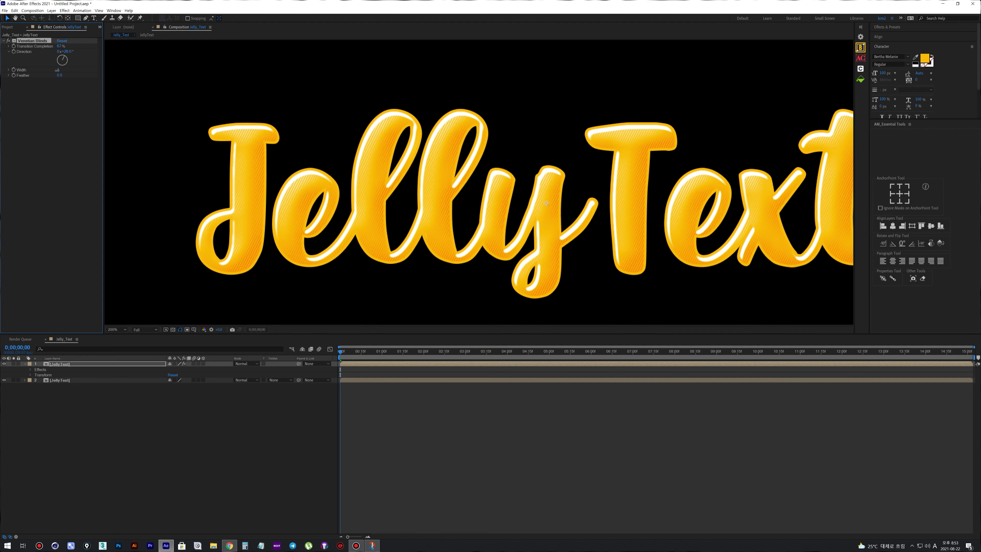
scroll(420, 195, "up", 1)
scroll(427, 197, "down", 1)
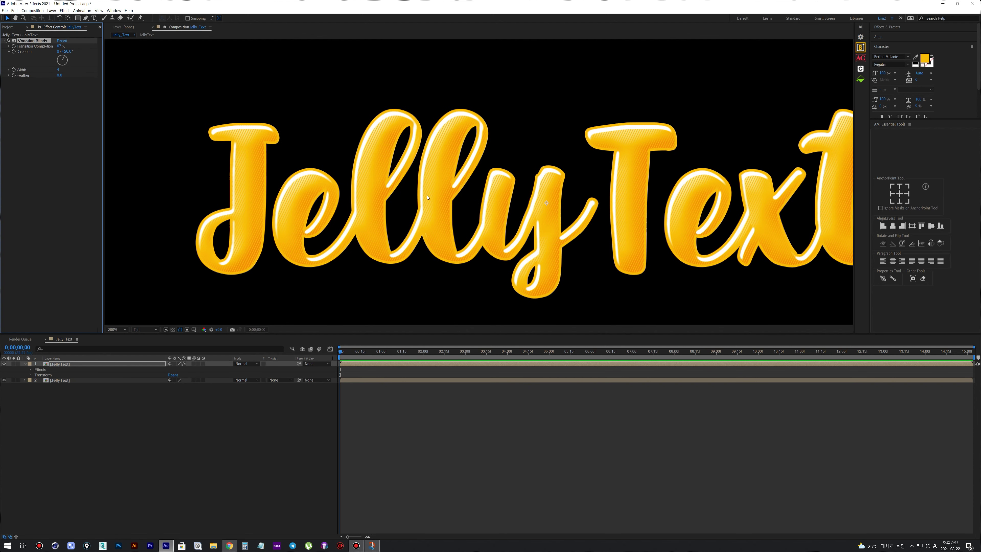
Lower the opacity of the upper striped JellyText layer so the stripes blend softly into the letters.
left_click(100, 365)
type("t")
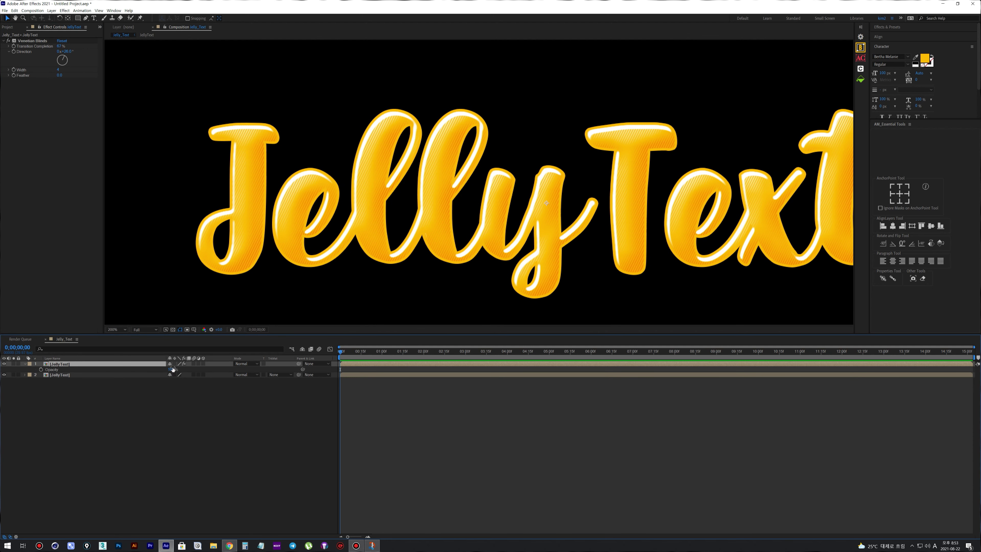
type("85")
key("Return")
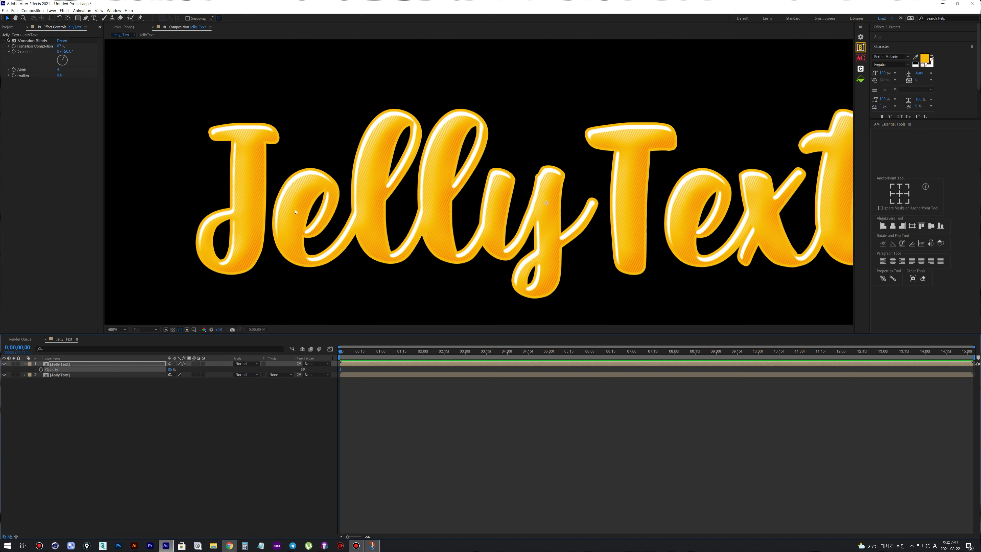
scroll(296, 211, "up", 1)
left_click_drag(169, 369, 157, 373)
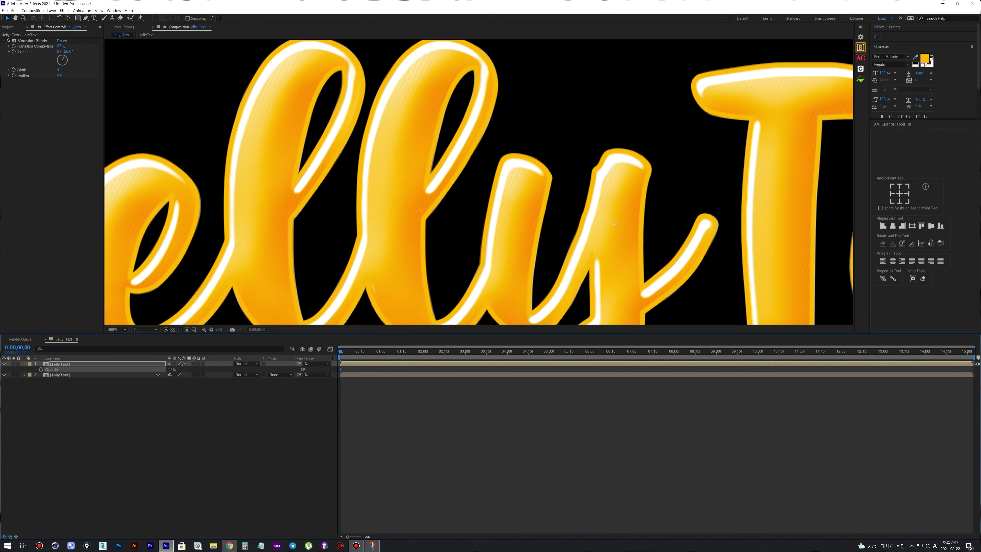
scroll(353, 259, "down", 4)
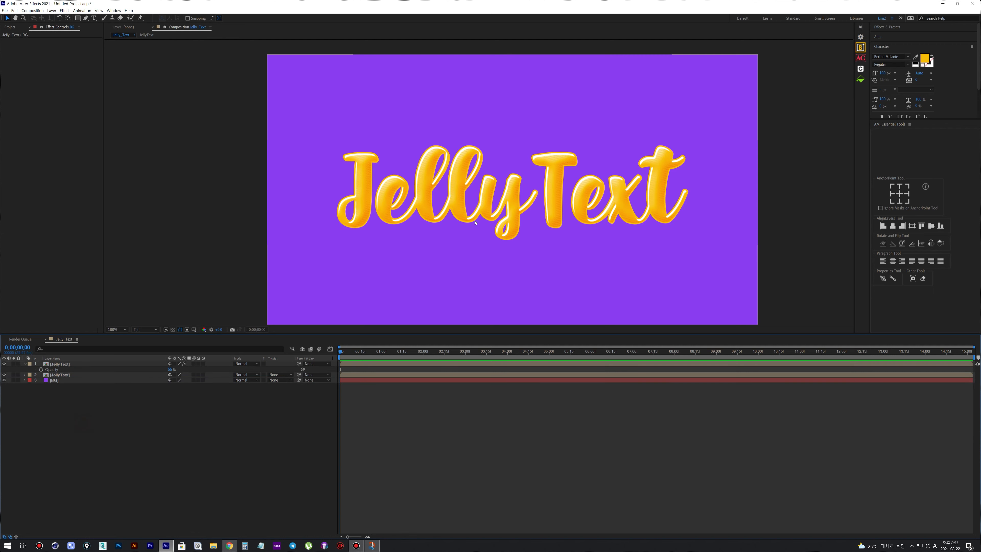
Open the JellyText pre-composition, add a Scale animator to its text layer and expand the range selector's settings.
left_click(87, 417)
double_click(59, 375)
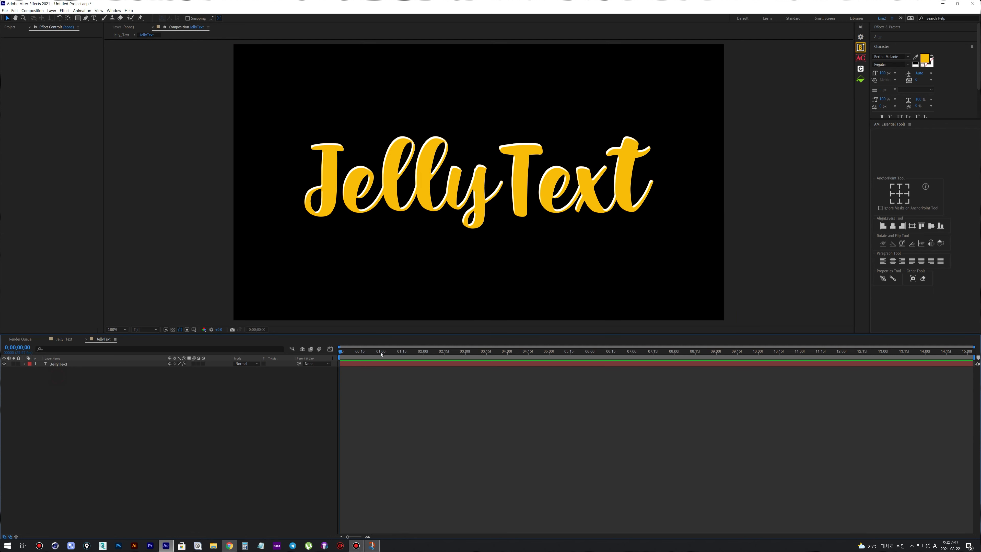
left_click(25, 364)
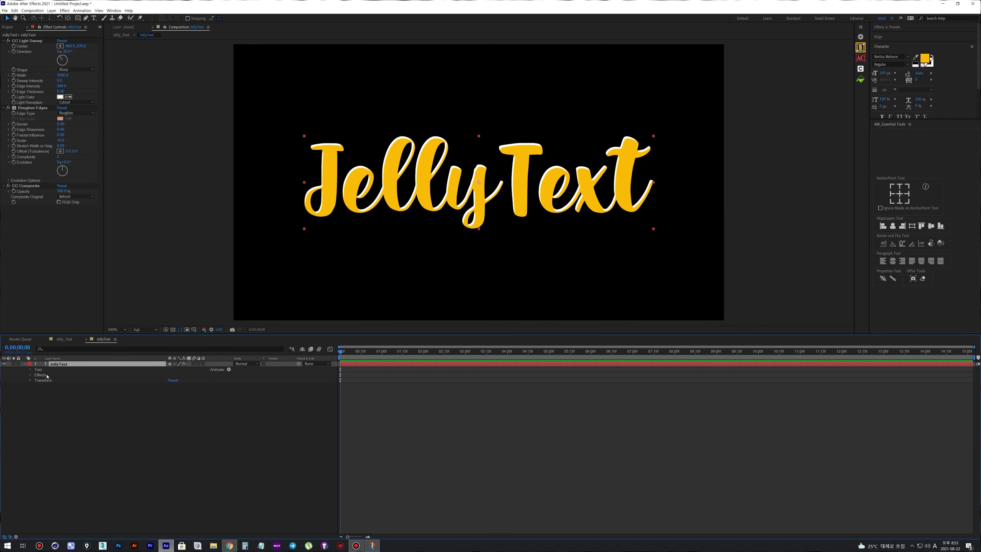
left_click(229, 369)
left_click(256, 394)
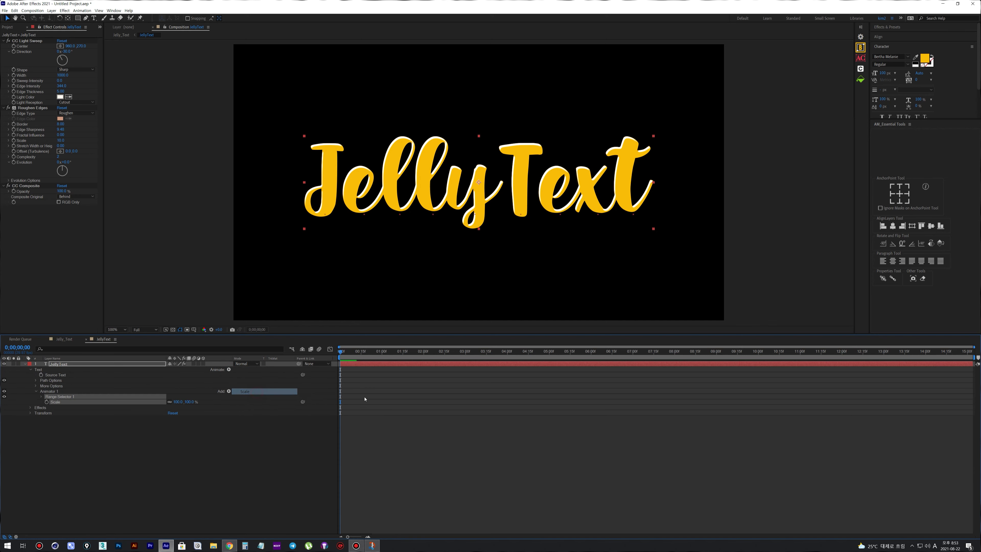
left_click(40, 397)
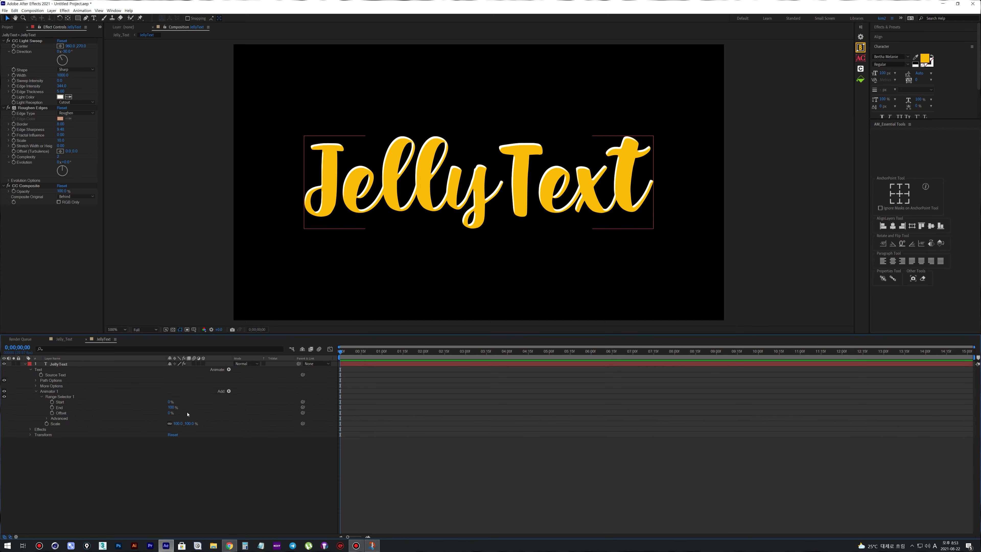
Set the text animator's Scale to 0%.
left_click(52, 413)
mouse_move(169, 413)
left_mouse_down()
mouse_move(141, 412)
mouse_move(164, 413)
left_mouse_up()
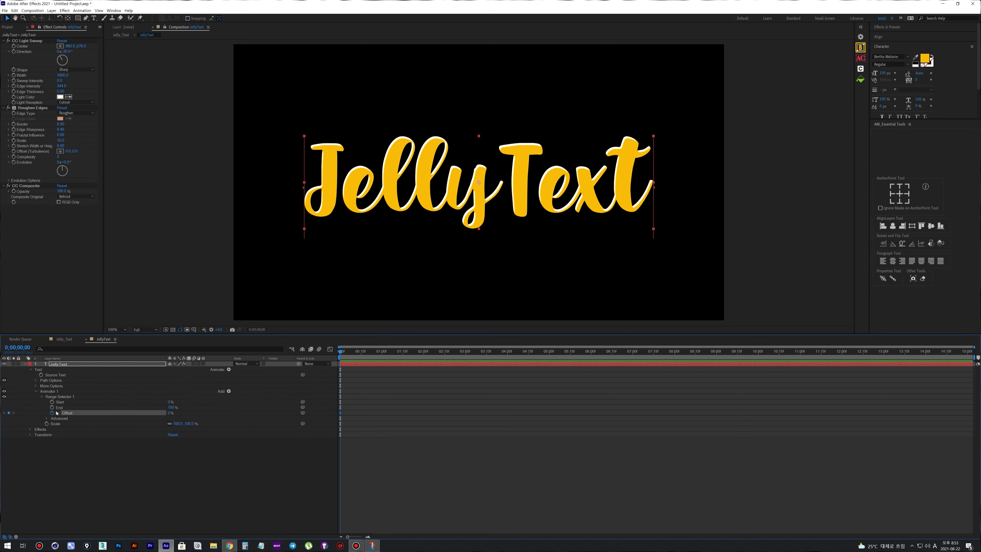
left_click(154, 445)
type("0")
key("Return")
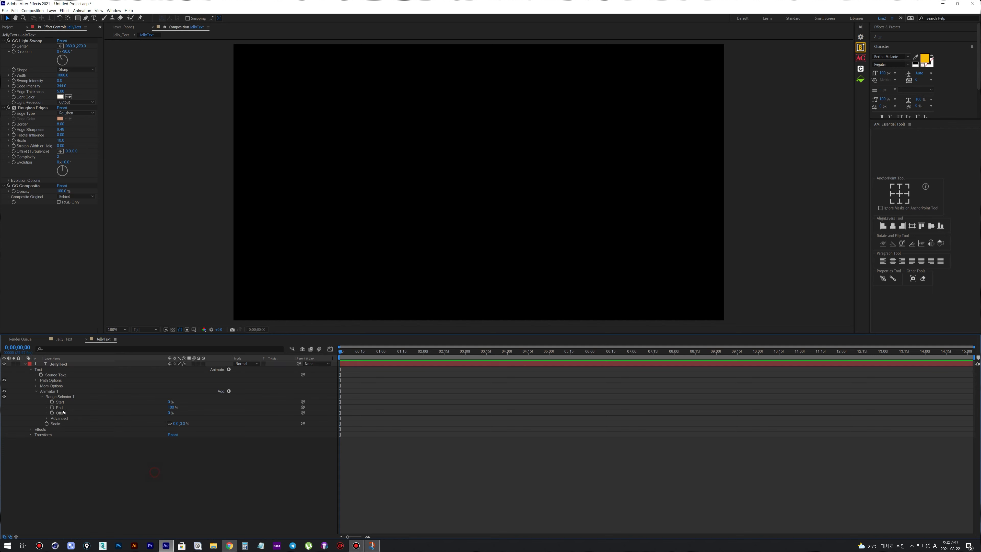
Keyframe the range selector's Offset from 0% at the start until all letters are revealed at 0;00;02;10, and preview it.
left_click(53, 413)
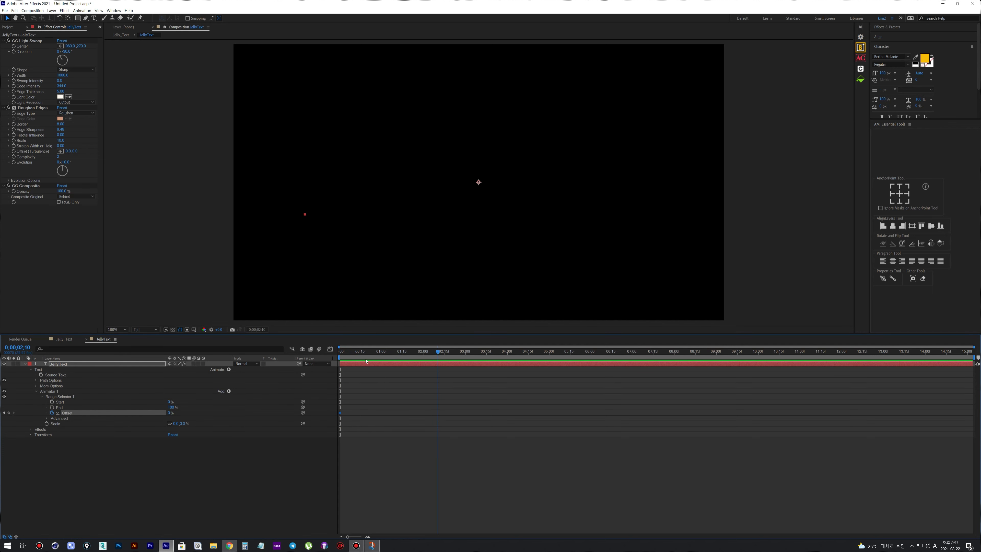
left_click_drag(169, 413, 345, 379)
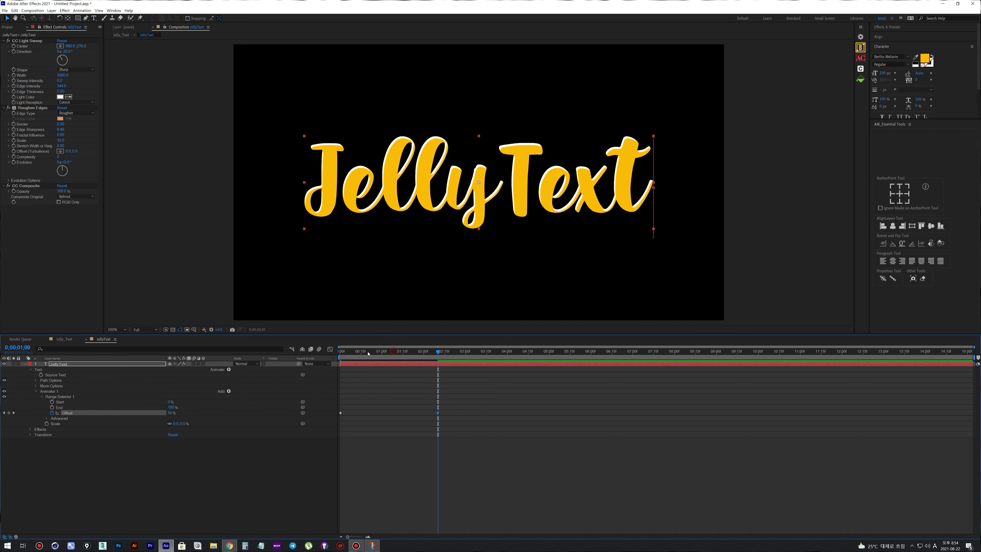
left_click_drag(395, 352, 342, 375)
key("space")
key("space")
Move the final Offset keyframe to just under one second and apply Easy Ease to the Offset keyframes.
left_click_drag(438, 413, 321, 417)
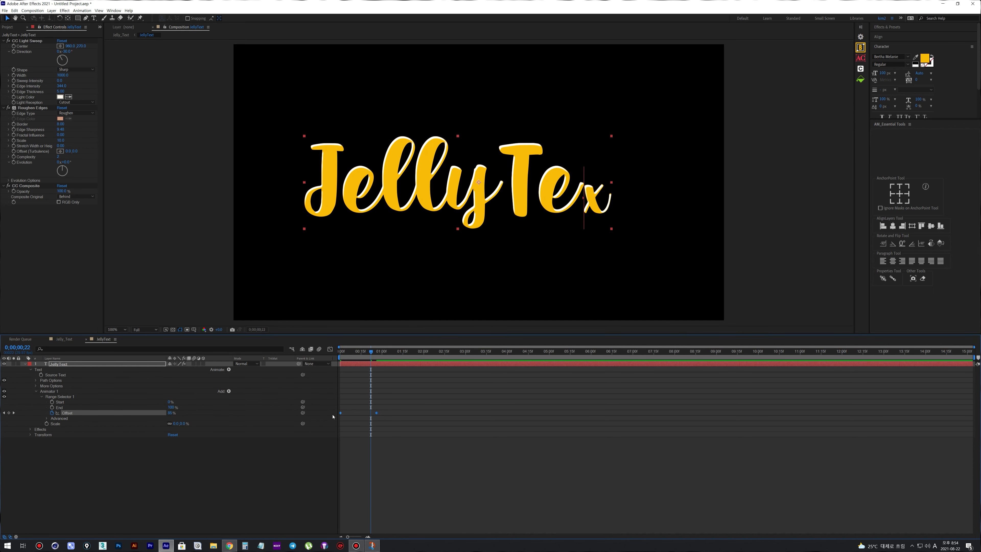
right_click(341, 413)
mouse_move(382, 481)
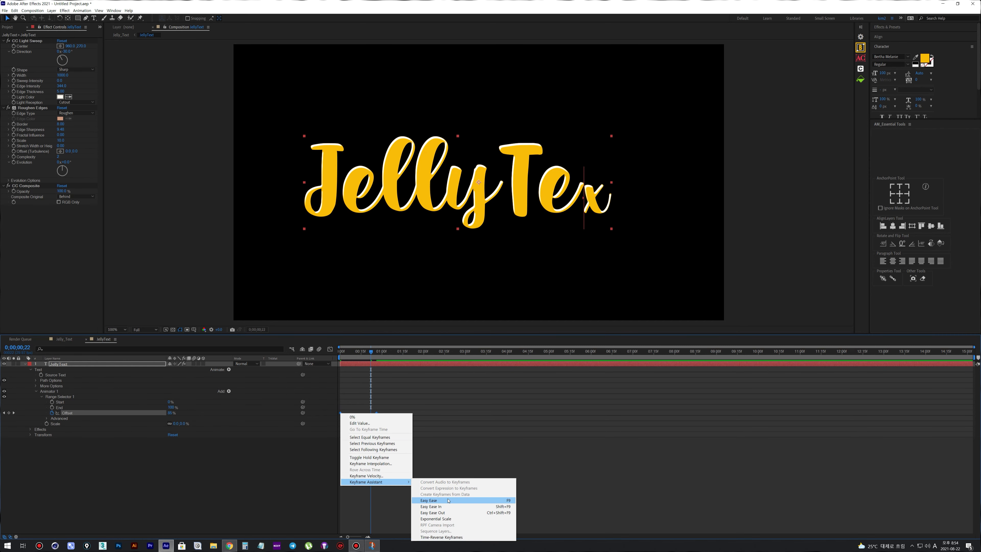
left_click(428, 497)
left_click(410, 415)
Preview the eased letter reveal and retime the final Offset keyframe to just before the one-second mark.
left_click(340, 352)
key("space")
key("space")
left_click_drag(391, 423, 371, 414)
mouse_move(349, 352)
left_mouse_down()
mouse_move(365, 364)
mouse_move(339, 360)
left_mouse_up()
left_click_drag(371, 413, 379, 414)
key("space")
key("space")
left_click(341, 351)
key("space")
key("space")
left_click(197, 467)
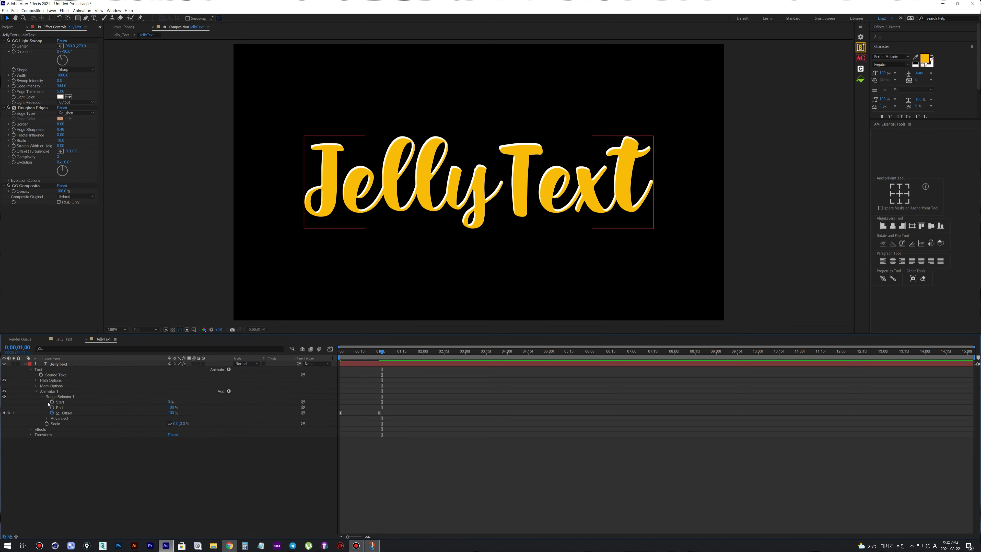
Set the range selector's Shape to Ramp Up and its Offset at the first frame to -100%.
left_click(47, 419)
left_click_drag(382, 352, 331, 355)
left_click(199, 445)
left_click(184, 458)
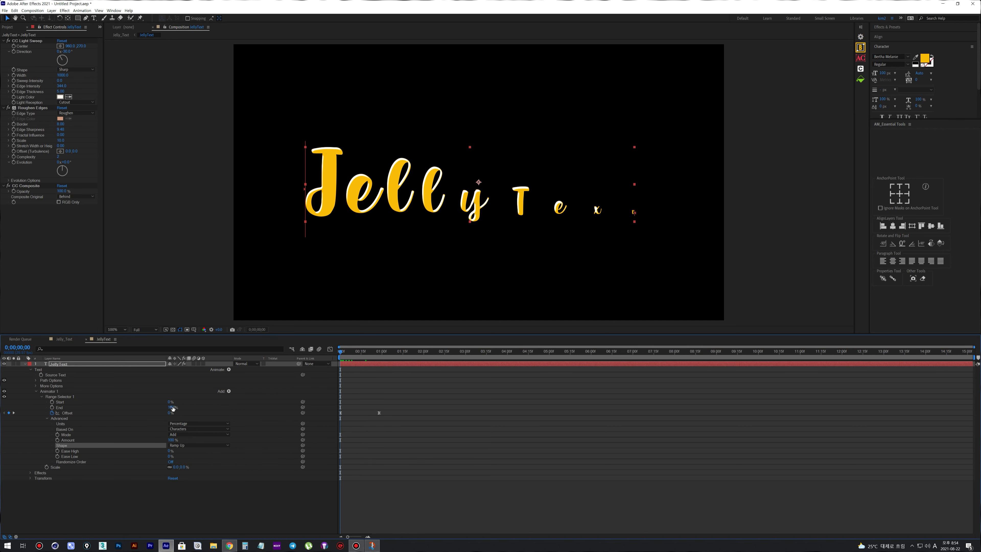
type("0")
key("Return")
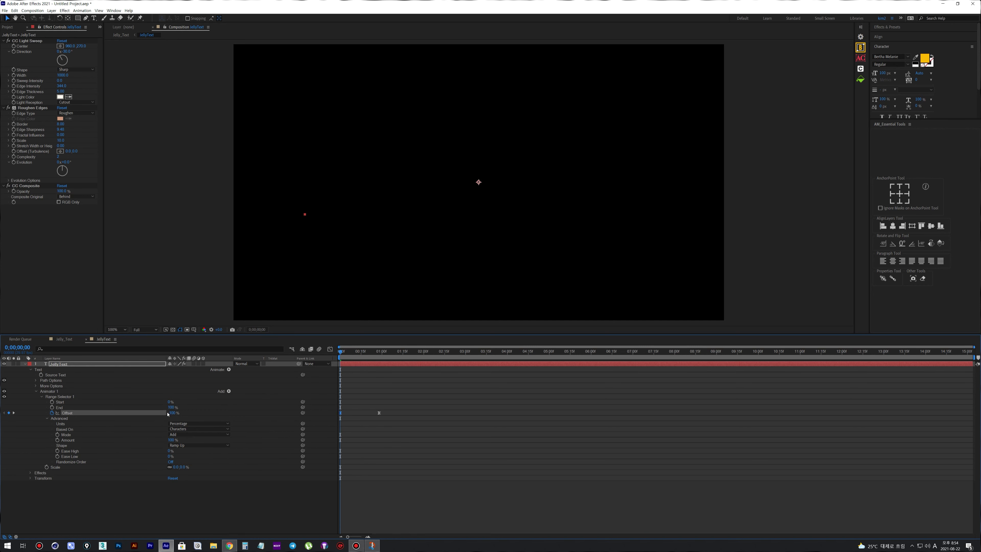
Lower Animator 1's range selector End value, raise its Offset at the first frame to match, and preview the letter reveal.
left_click(396, 472)
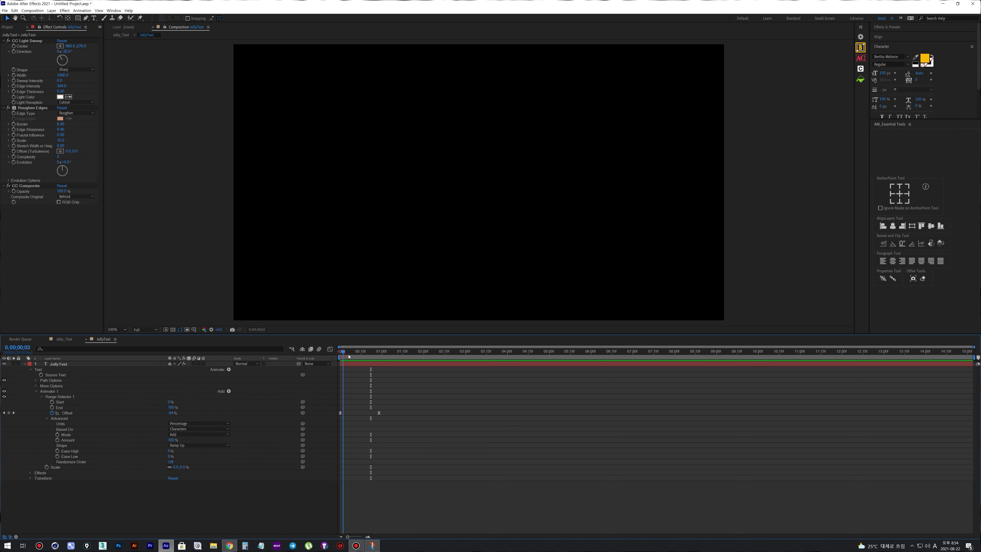
mouse_move(170, 407)
left_mouse_down()
mouse_move(152, 410)
mouse_move(173, 402)
mouse_move(163, 407)
left_mouse_up()
left_click_drag(351, 353, 336, 359)
key("space")
key("space")
left_click_drag(172, 413, 204, 416)
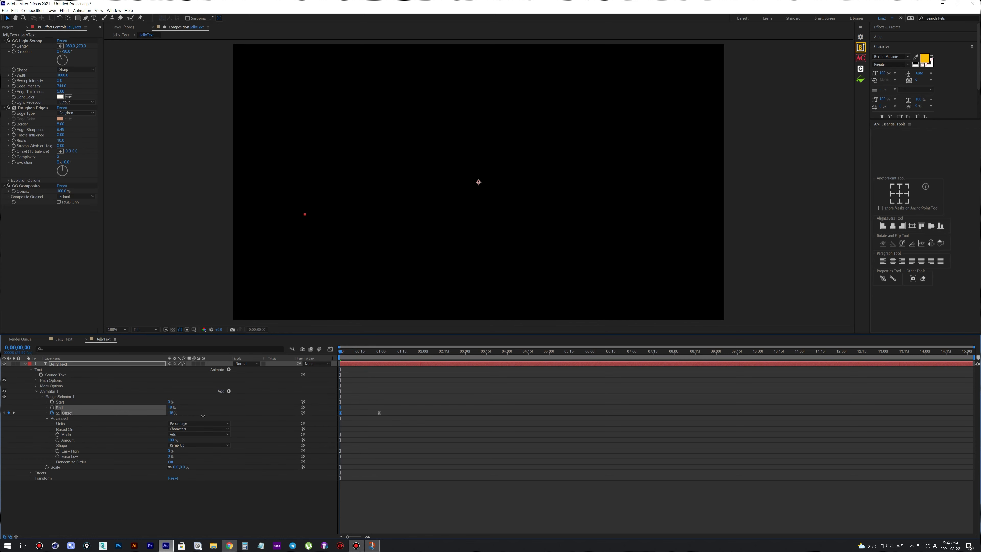
left_click(374, 454)
key("space")
key("space")
left_click_drag(379, 352, 363, 363)
key("space")
key("space")
Try a higher Start value on Animator 1's range selector, preview it, and reset Start to 0%.
left_click_drag(169, 402, 173, 402)
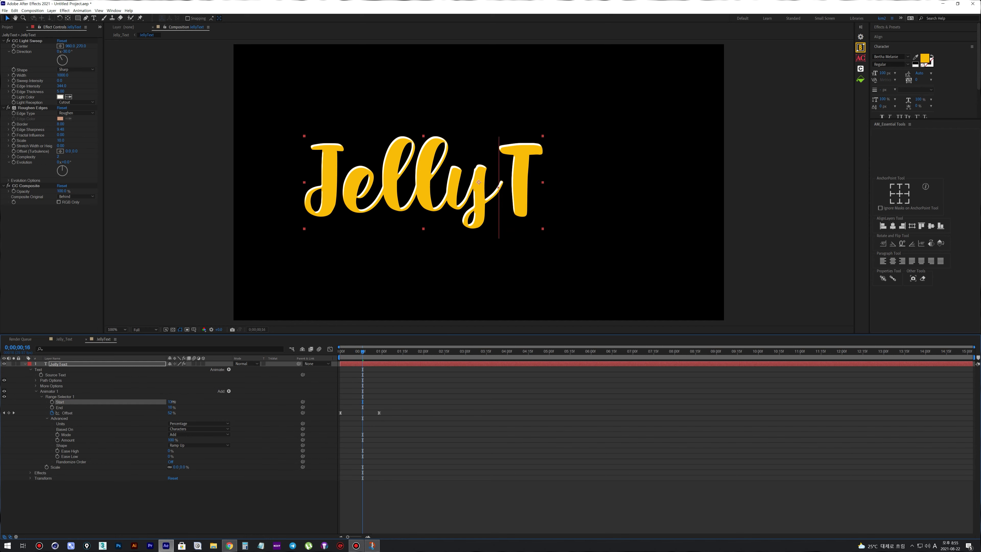
key("space")
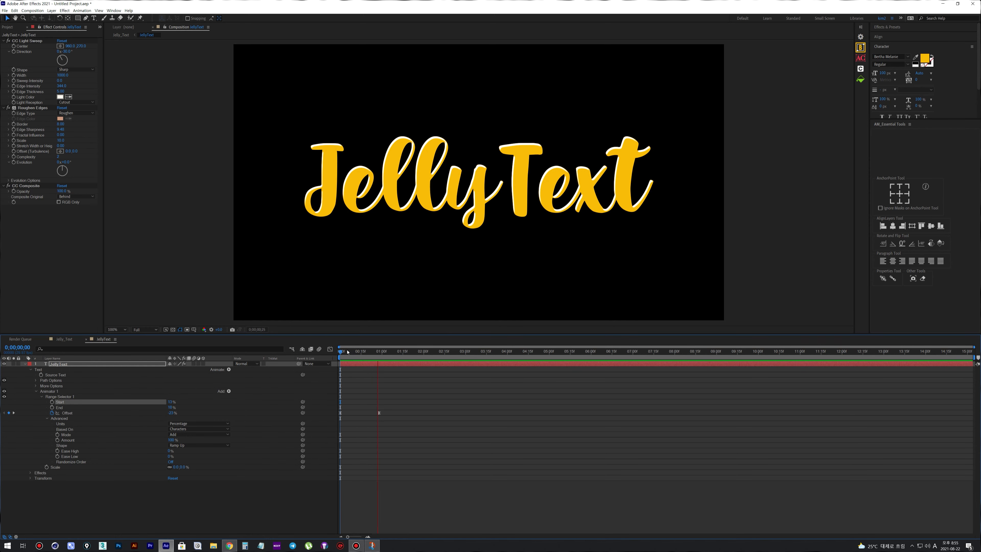
type("0")
key("Return")
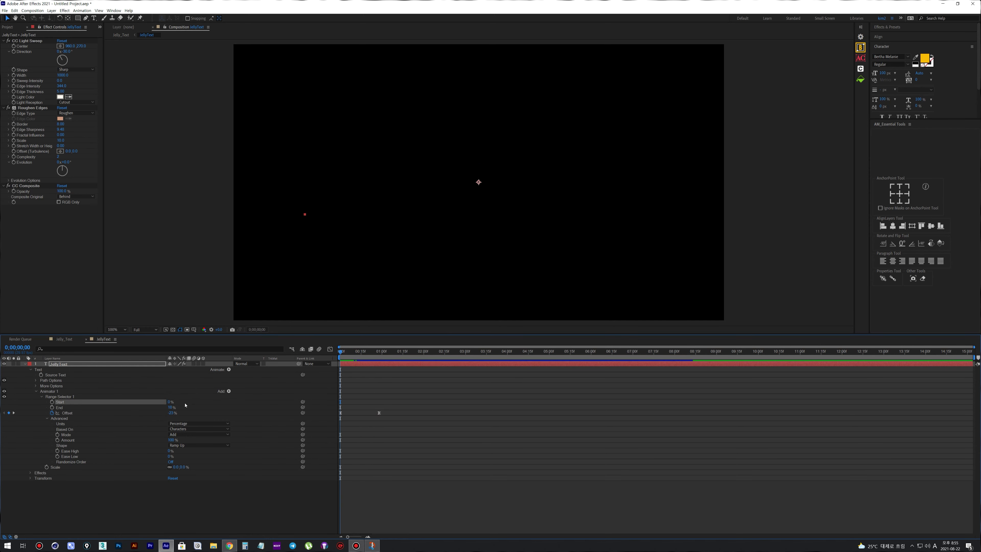
Fine-tune Animator 1's range selector End and first-frame Offset so several letters scale in together, and preview the reveal.
key("space")
key("space")
left_click_drag(345, 351, 335, 355)
left_click_drag(170, 407, 168, 413)
key("space")
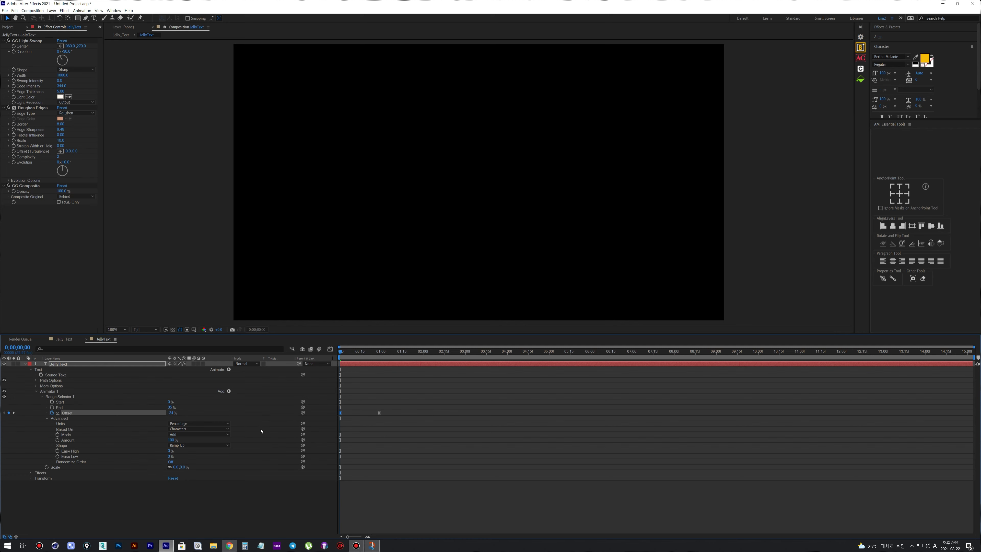
key("space")
key("space")
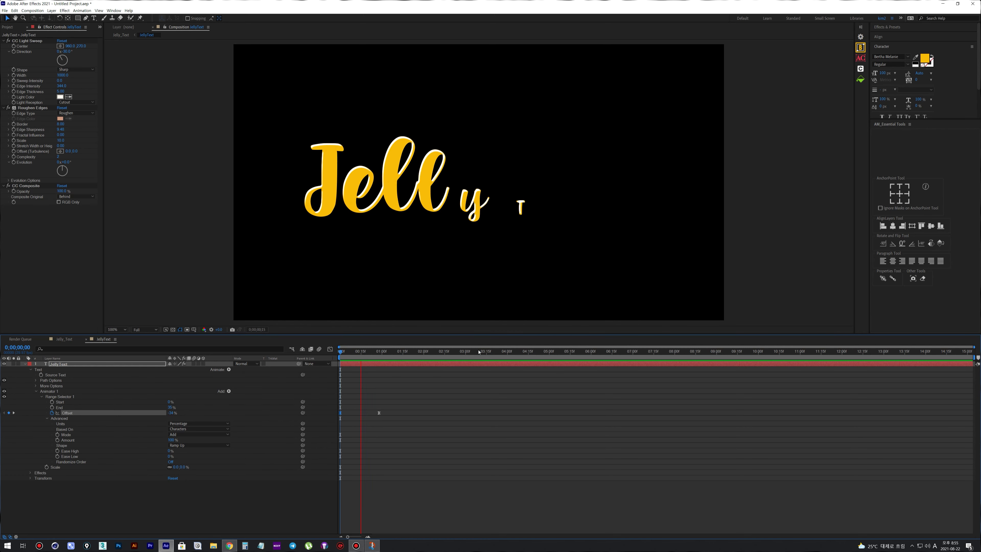
key("space")
left_click(55, 508)
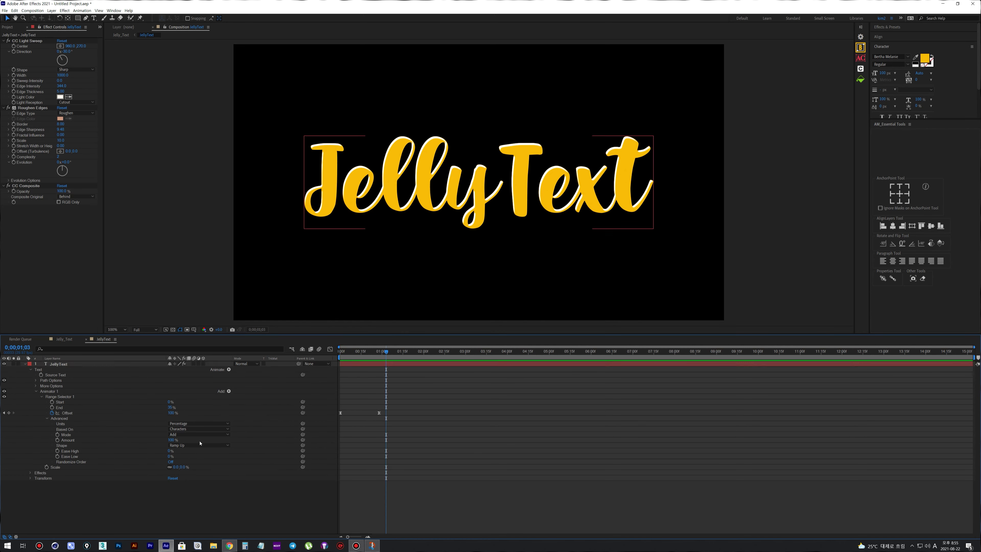
key("space")
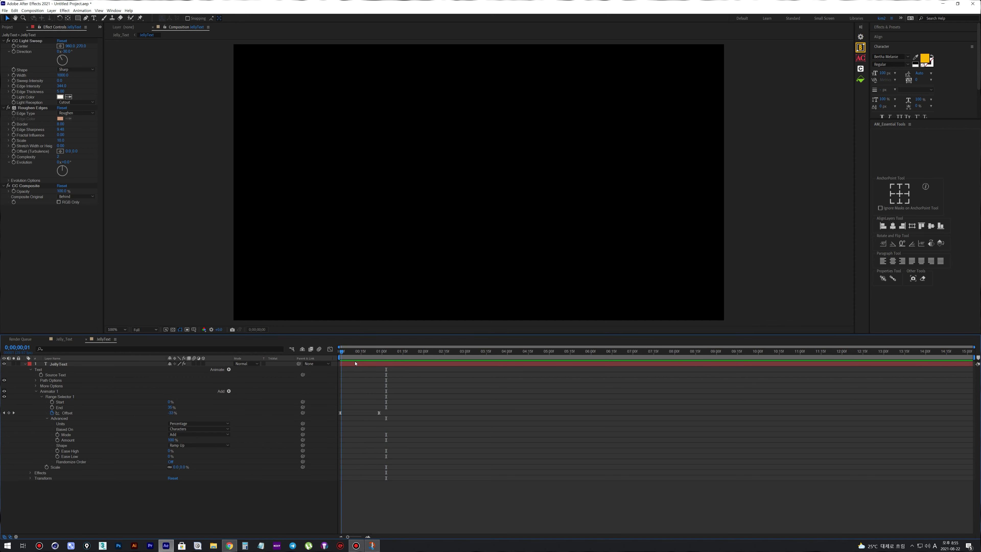
Duplicate Animator 1 on the JellyText layer and expand the copy's range selector in an enlarged timeline.
mouse_move(374, 367)
left_mouse_down()
mouse_move(345, 373)
mouse_move(365, 369)
left_mouse_up()
right_click(45, 393)
left_click(44, 391)
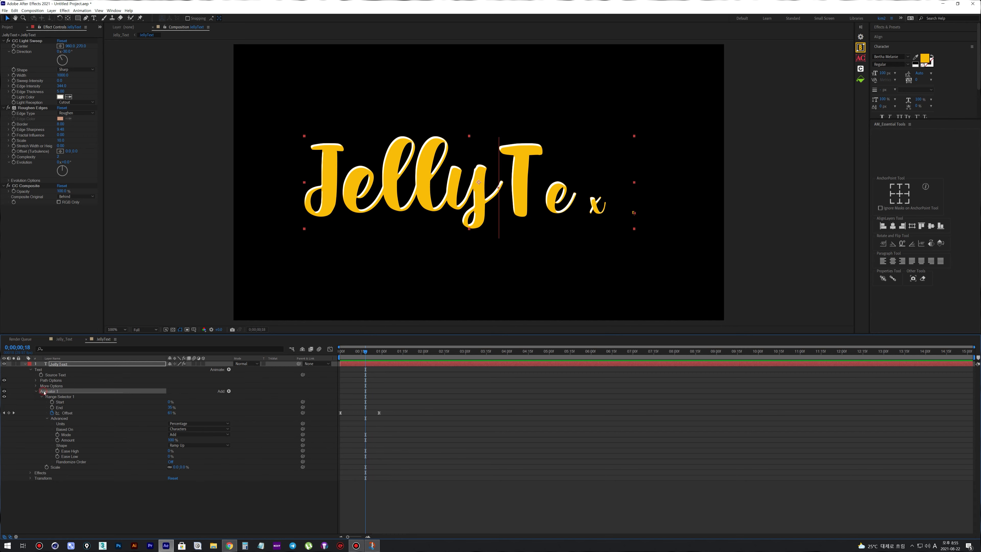
key("ctrl+d")
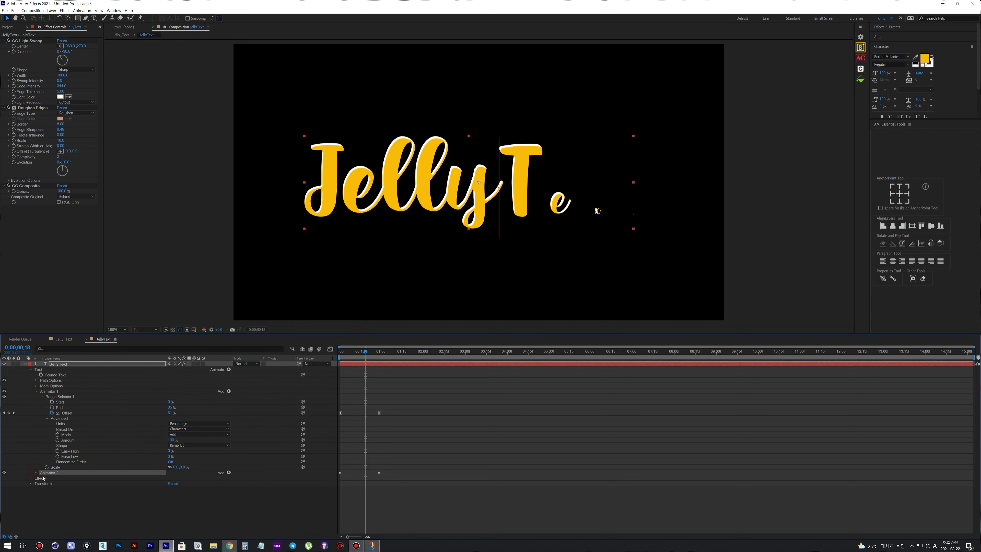
left_click(41, 479)
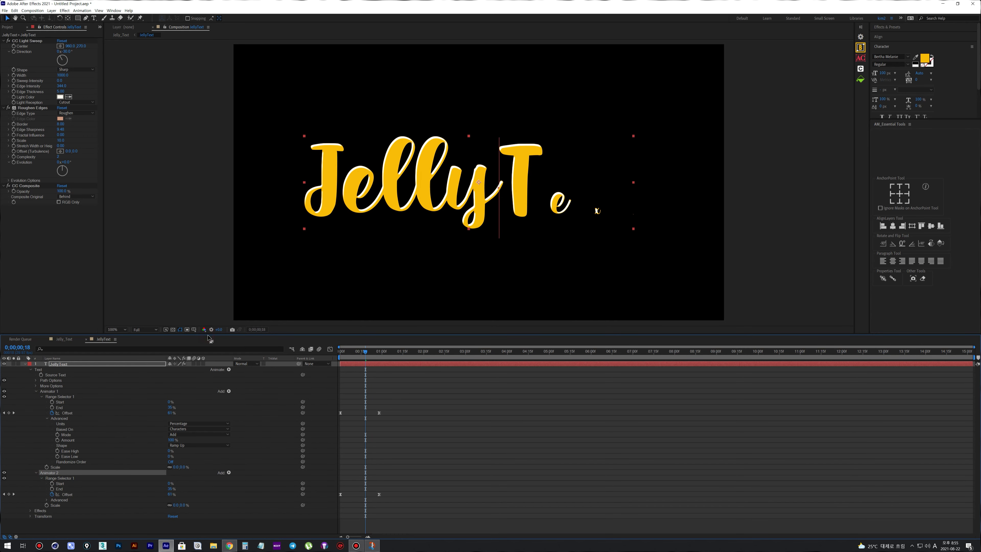
left_click_drag(208, 335, 208, 269)
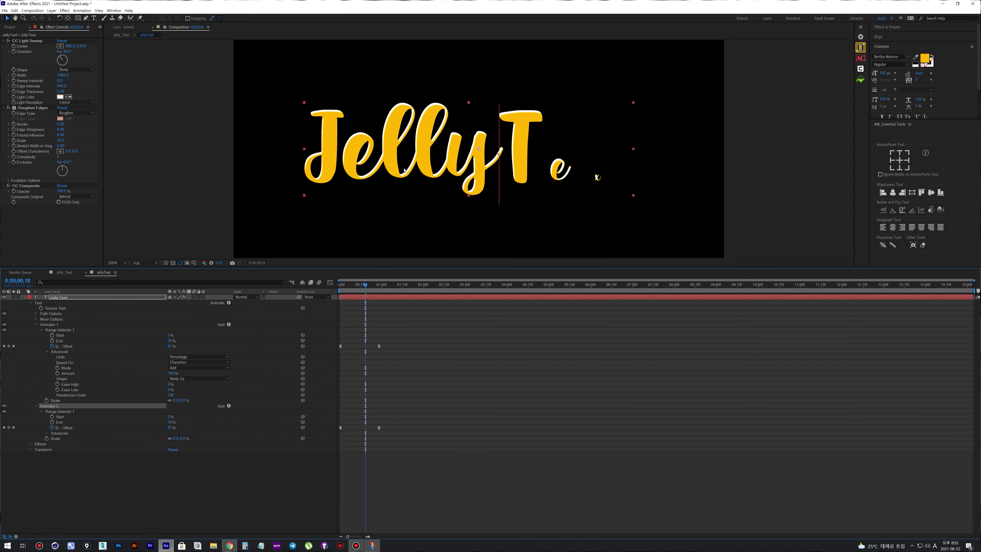
Shift both of Animator 2's Offset keyframes four frames later than Animator 1's and preview the reveal.
left_click_drag(393, 420, 337, 438)
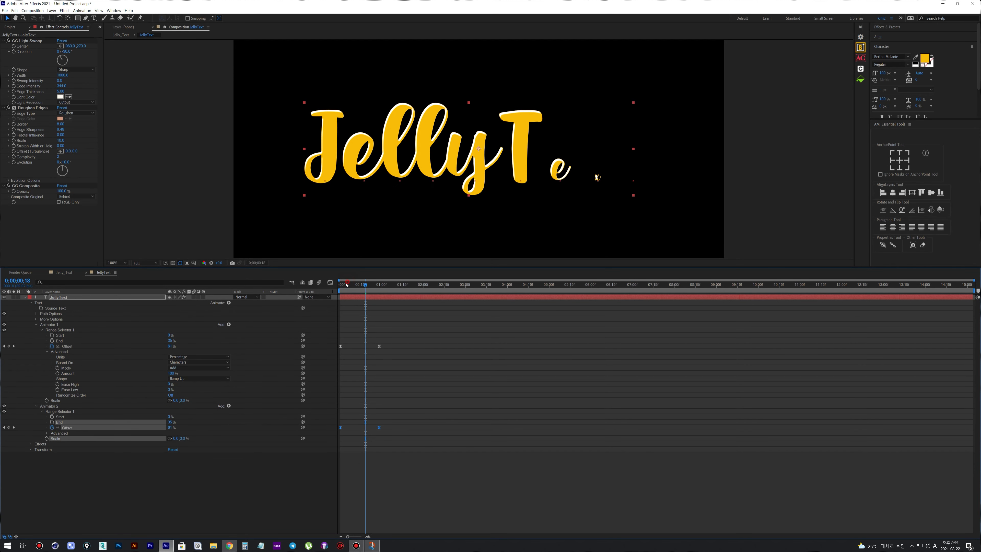
left_click_drag(347, 286, 362, 290)
key("equal")
key("equal")
left_click_drag(340, 427, 350, 428)
left_click_drag(351, 290, 339, 289)
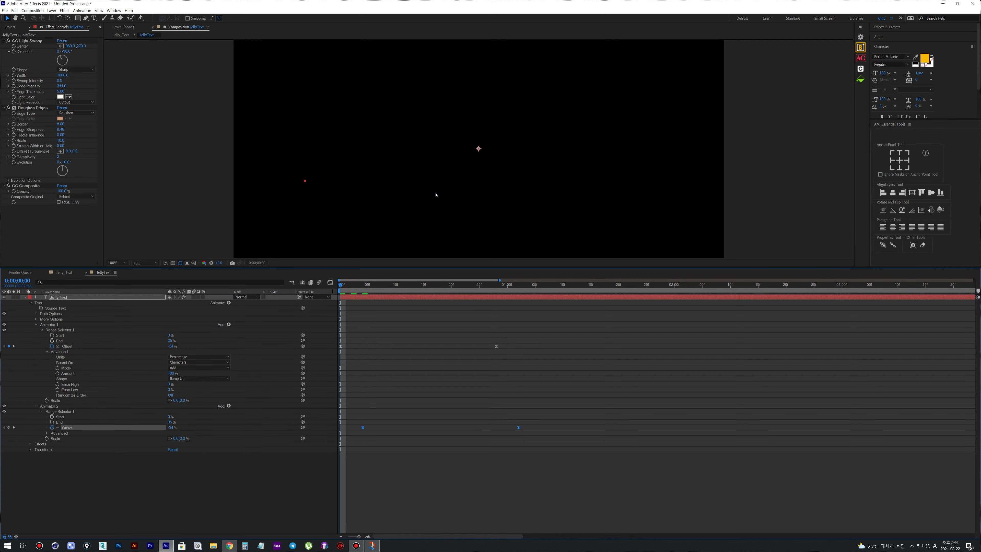
scroll(437, 193, "down", 1)
key("space")
left_click(272, 485)
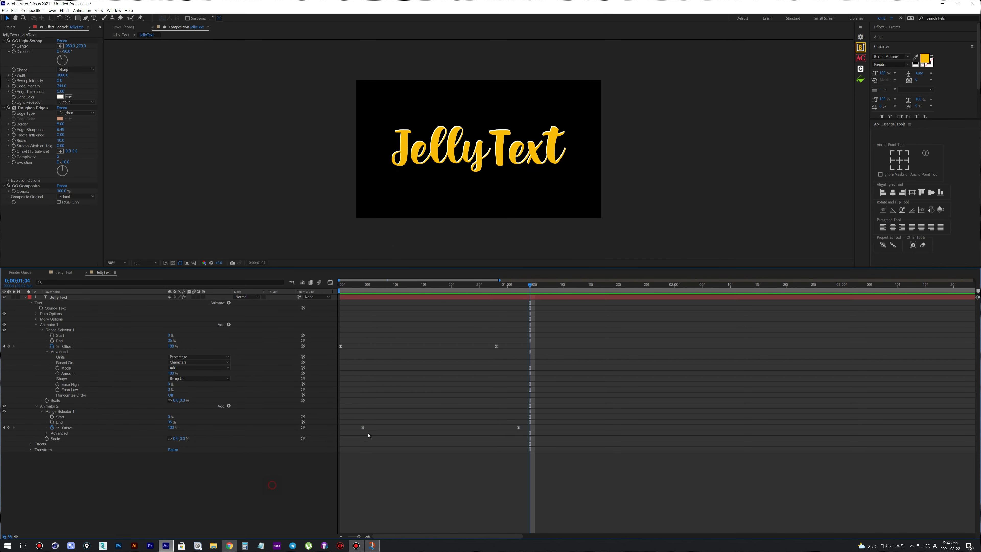
key("space")
key("space")
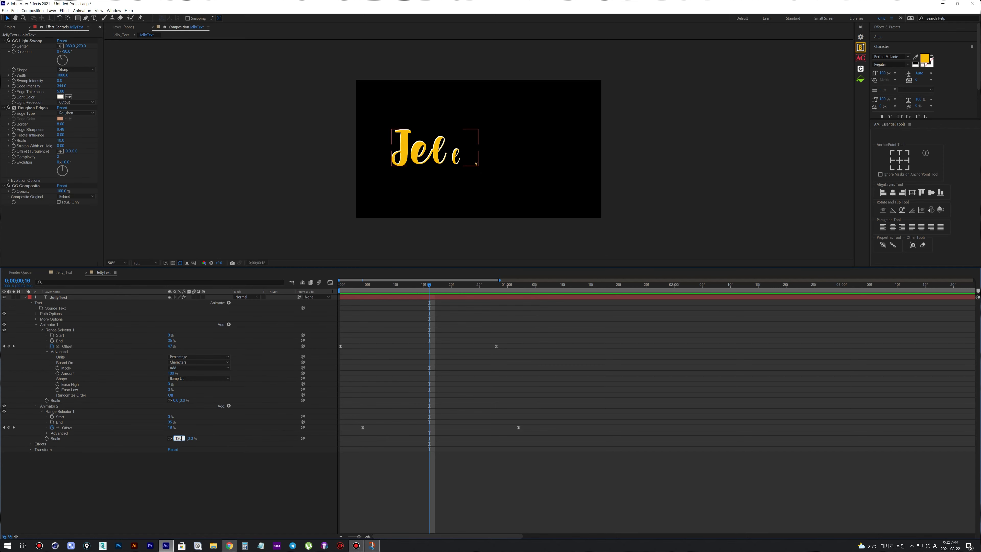
Set Animator 2's Scale to 130% and preview the letters overshooting.
key("Return")
key("space")
key("space")
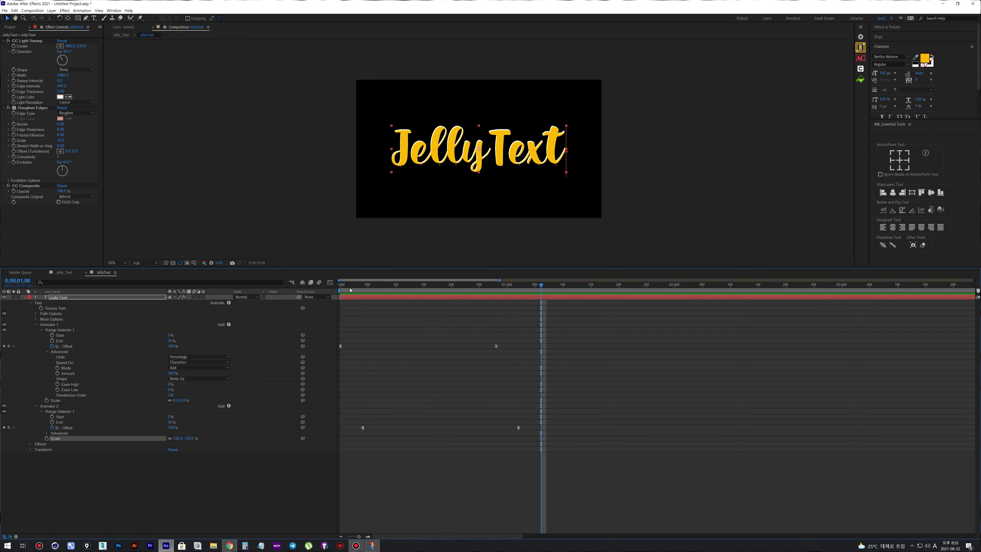
key("space")
Move both of Animator 2's Offset keyframes three more frames later and preview the overshoot timing.
left_click(519, 428)
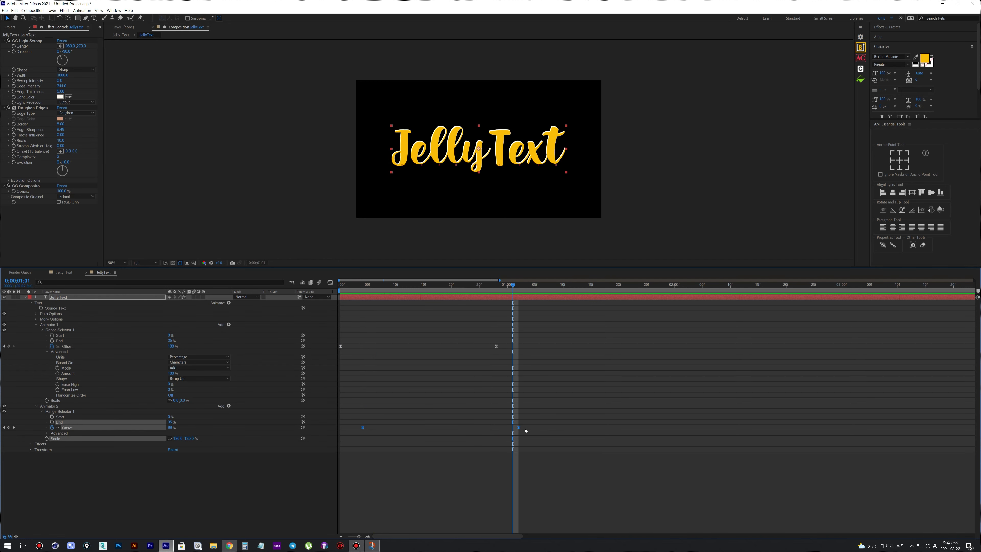
left_click_drag(520, 430, 534, 435)
key("space")
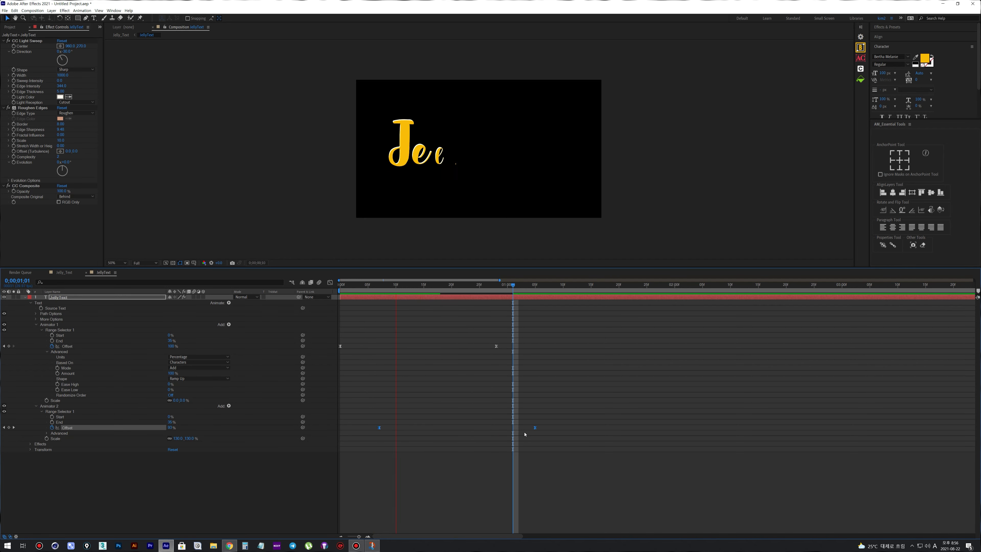
Try a higher Ease Low in Animator 2's advanced range selector settings and preview the reveal.
left_click(47, 433)
left_click_drag(171, 471, 216, 471)
key("space")
left_click_drag(359, 287, 336, 290)
key("space")
key("space")
key("space")
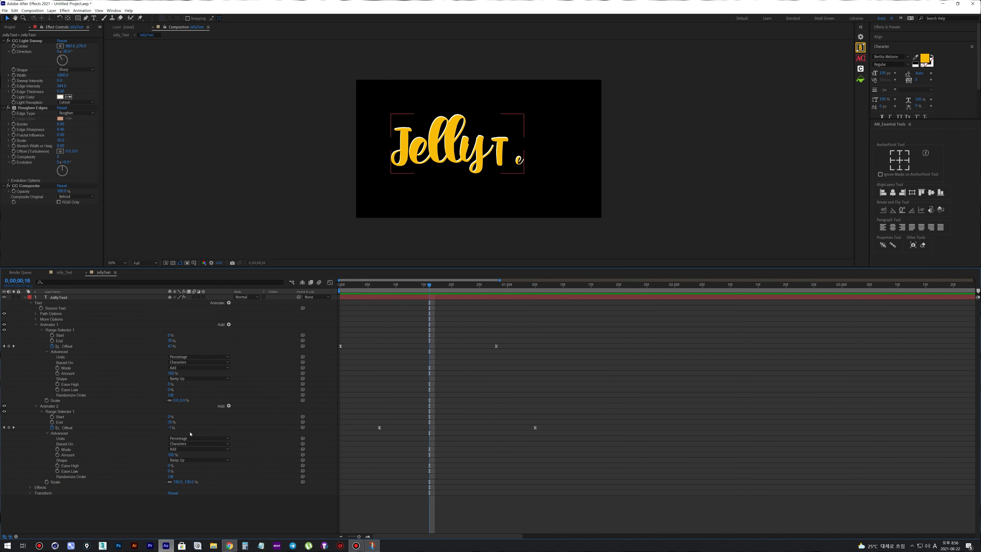
Set Ease Low of Animator 1's range selector to 100% and preview the letter animation.
left_click_drag(170, 391, 340, 380)
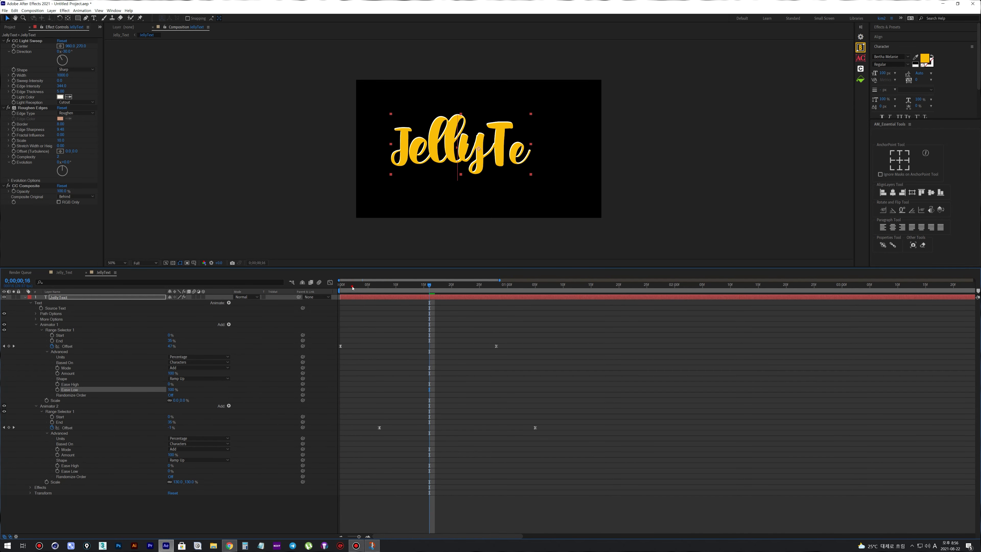
left_click_drag(352, 288, 339, 290)
key("space")
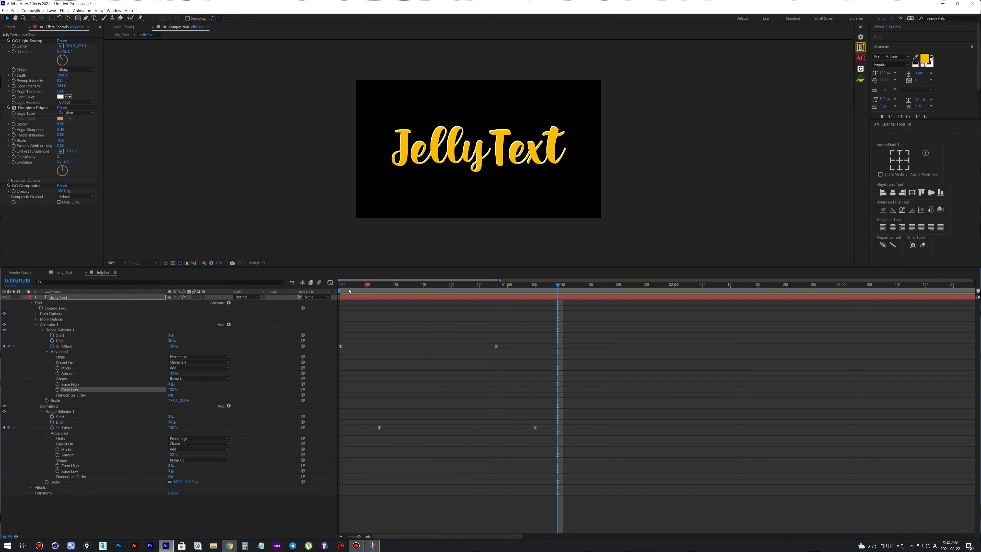
left_click_drag(438, 283, 328, 298)
key("space")
key("space")
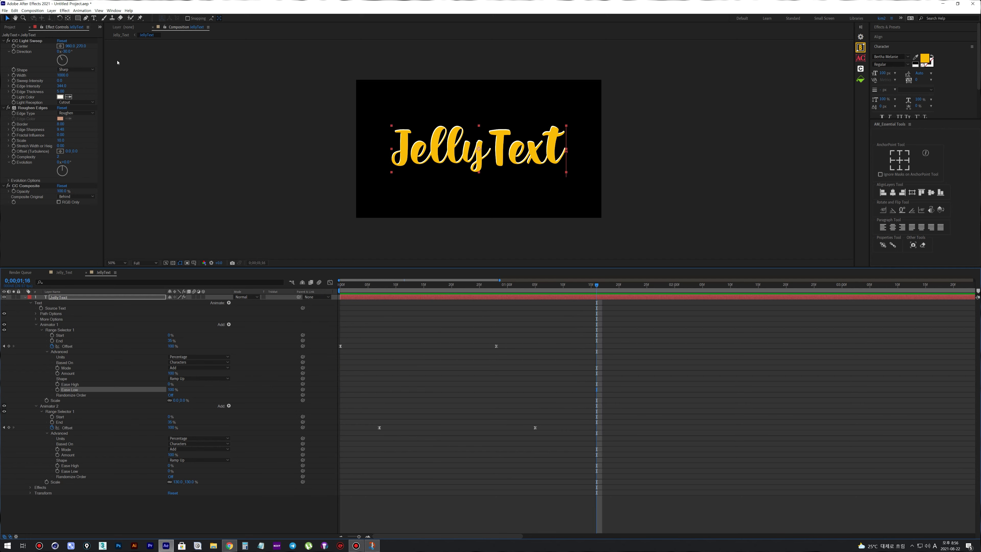
Collapse the animator settings, return to the Jelly_Text composition, and preview the styled letters over the purple background.
left_click(36, 325)
left_click(36, 330)
left_click(118, 36)
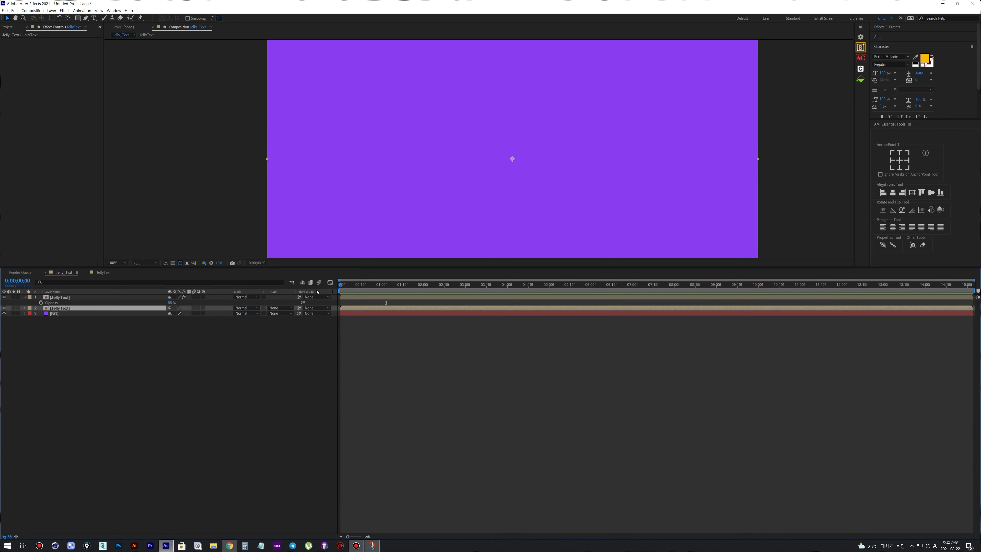
key("space")
Duplicate the lower JellyText layer and move the copy to the top of the layer stack.
left_click(65, 319)
left_click(62, 308)
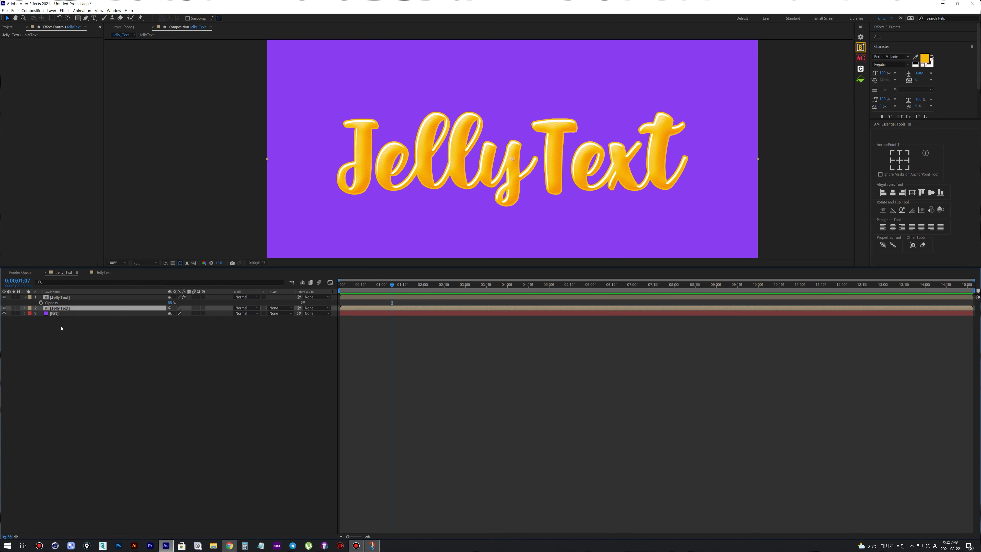
left_click(14, 11)
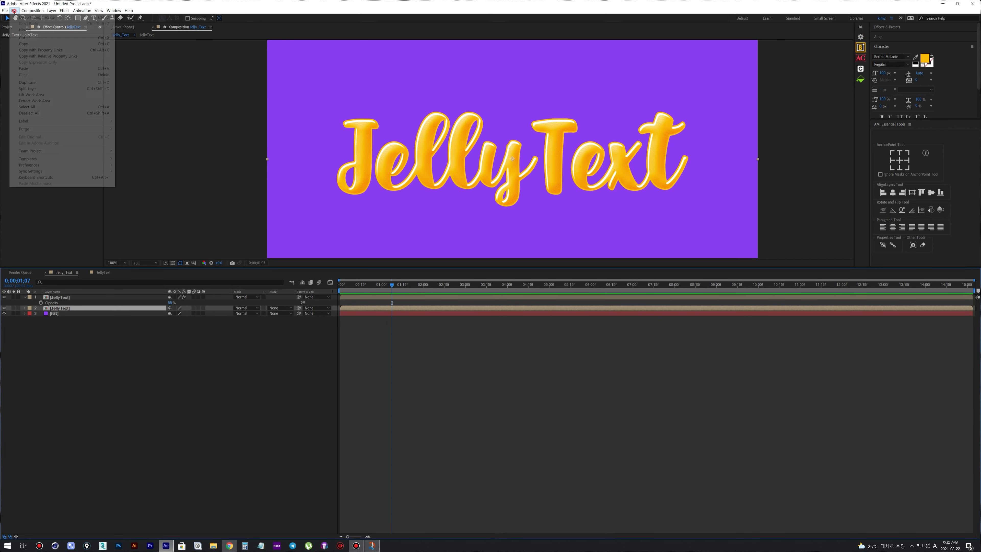
left_click(32, 83)
left_click_drag(60, 309, 58, 296)
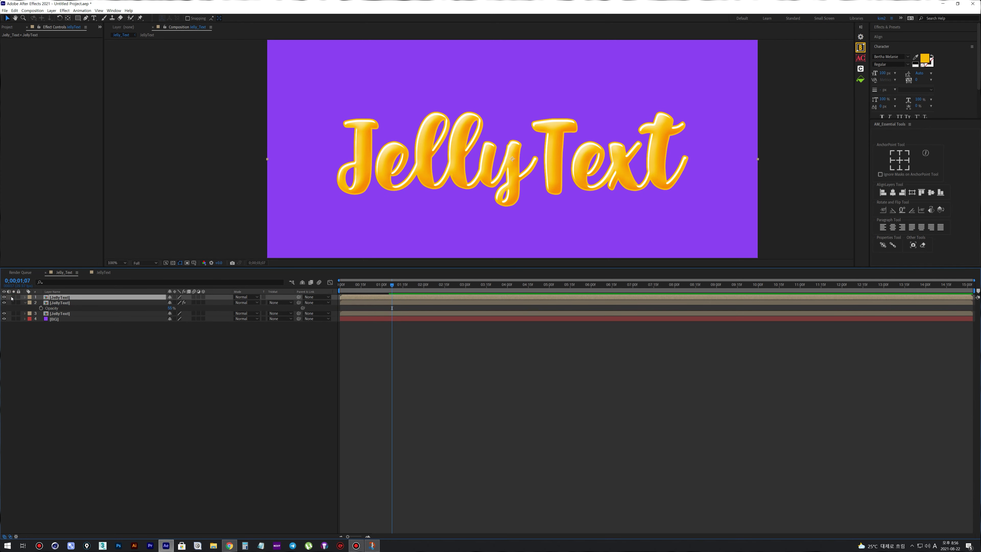
Solo the top JellyText layer and delete its layer styles.
left_click(14, 297)
left_click(25, 298)
left_click(35, 348)
left_click(40, 308)
left_click(5, 308)
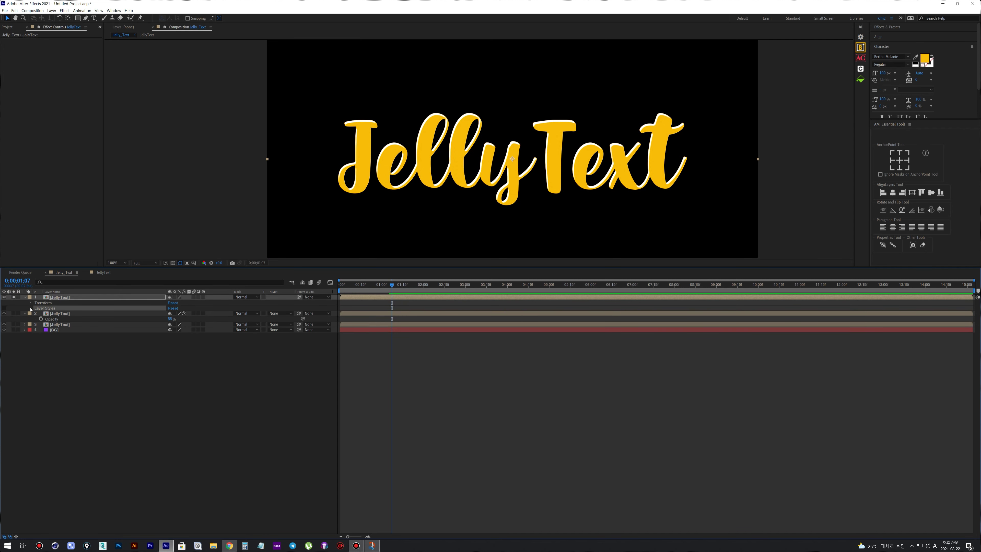
key("Delete")
Apply a Fill effect to the top JellyText layer and set its color to white.
right_click(42, 297)
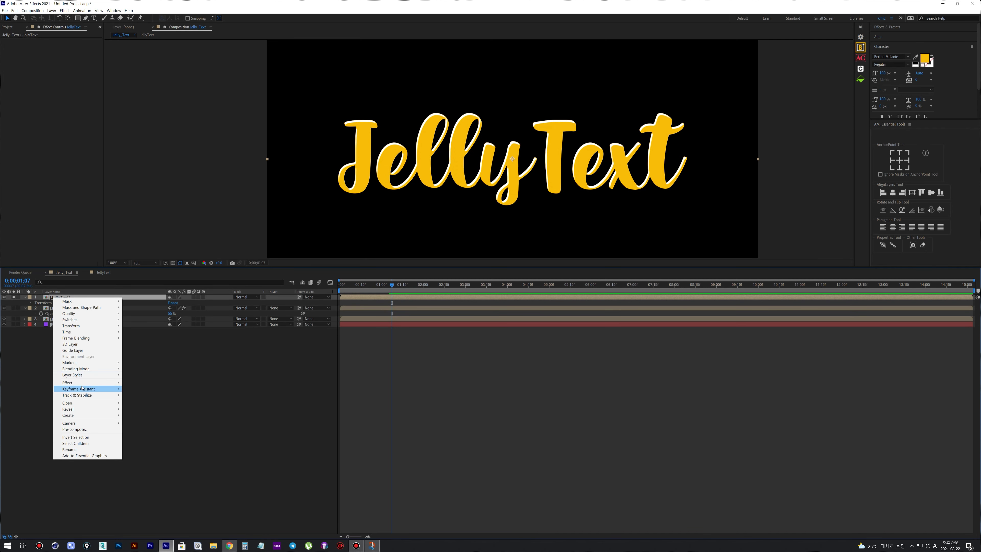
mouse_move(81, 384)
mouse_move(139, 290)
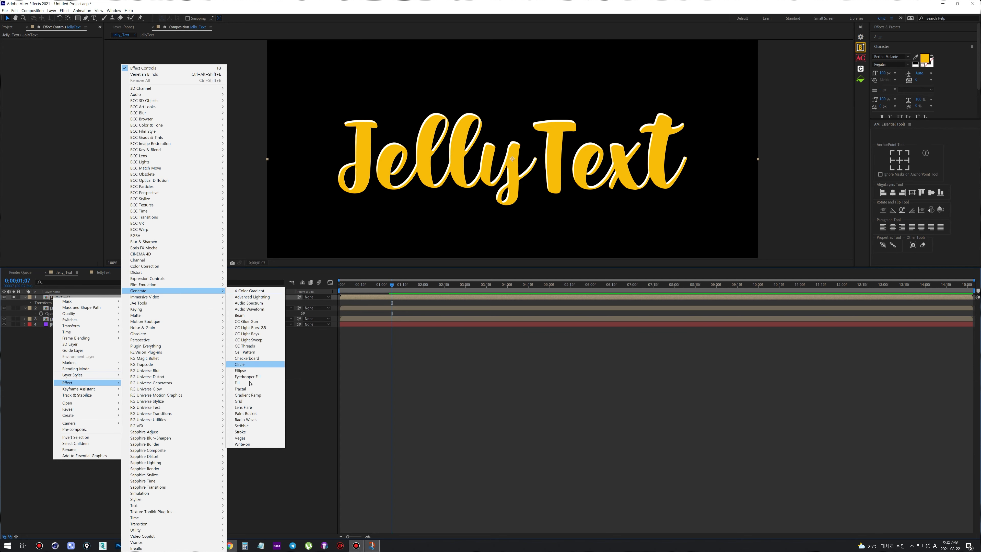
left_click(247, 383)
left_click(60, 57)
left_click_drag(711, 264, 687, 239)
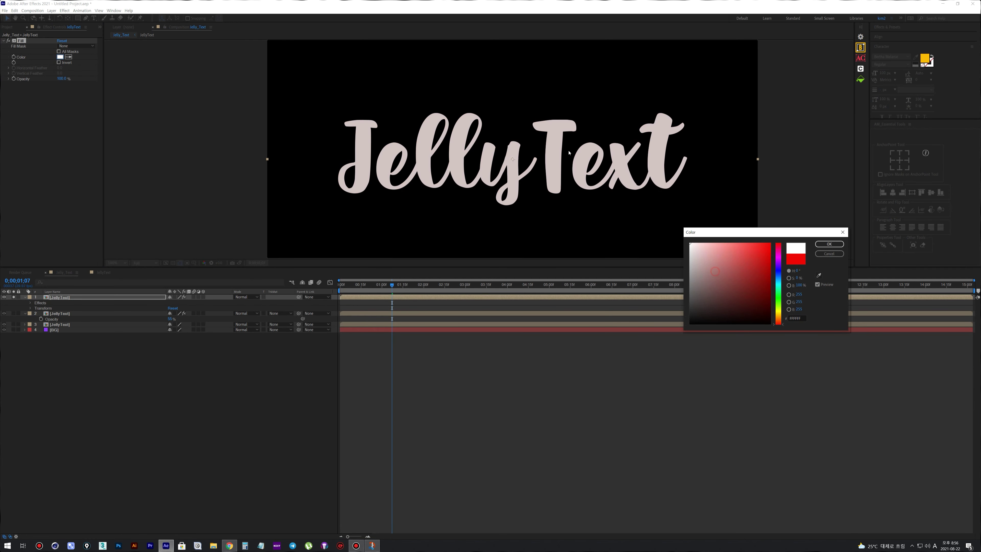
left_click(831, 244)
Unsolo the top JellyText layer, draw a closed curved mask across its middle letters with the Pen tool, and expand the layer's masks.
left_click(13, 297)
left_click(55, 298)
left_click(85, 18)
scroll(425, 138, "down", 2)
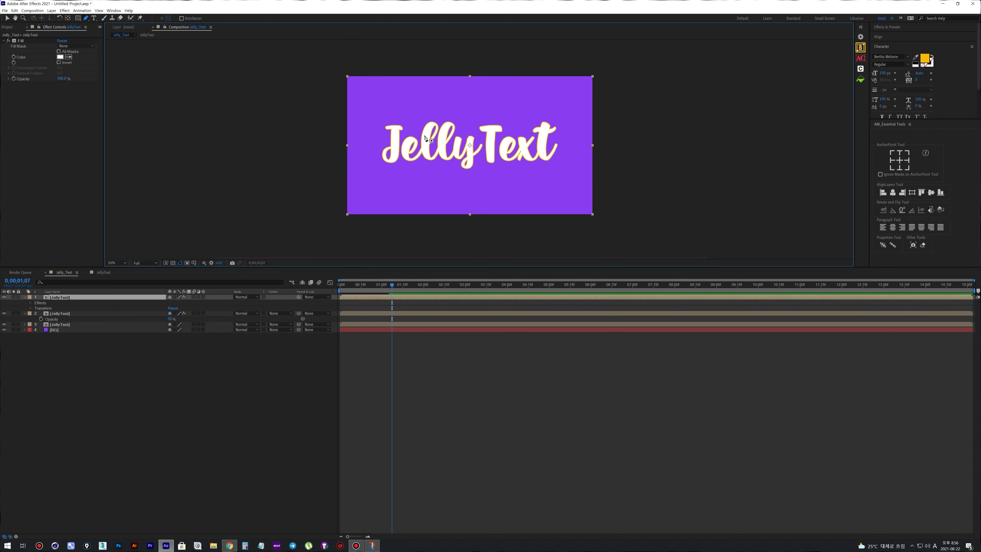
left_click(434, 99)
left_click_drag(465, 184, 449, 193)
left_click(442, 172)
left_click_drag(422, 112, 407, 113)
left_click(434, 100)
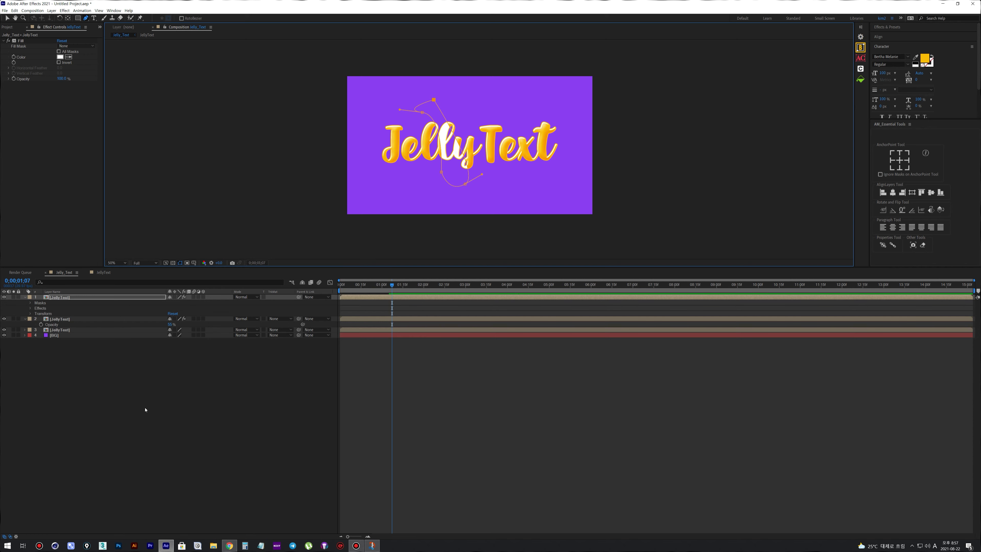
left_click(30, 303)
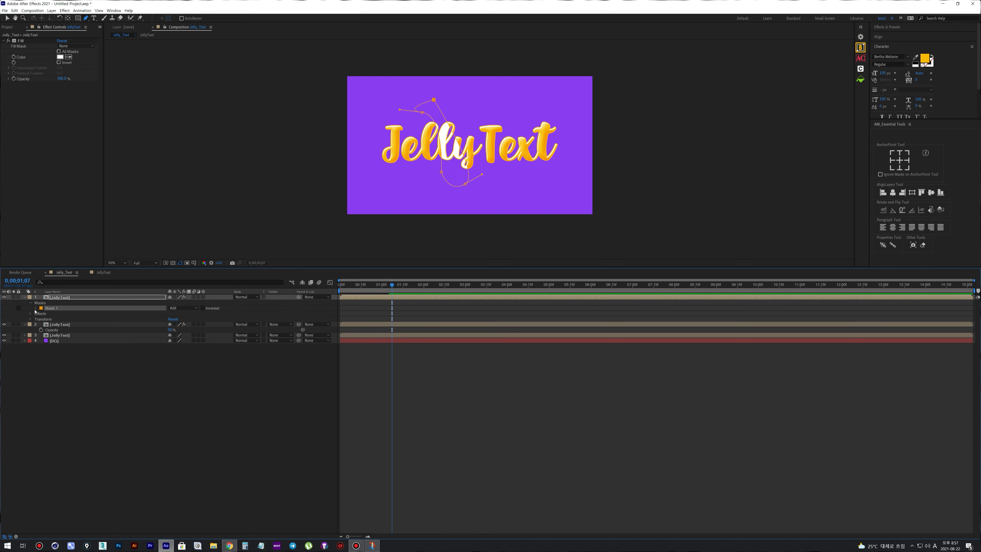
Reveal the top JellyText layer's mask properties and keyframe the Mask Path at 0;00;01;07 with the mask moved off the text's left side.
left_click(36, 308)
key("v")
double_click(443, 173)
left_click_drag(450, 173, 358, 174)
At 0;00;01;13, move the whole mask across the text to just beyond its right end.
left_click_drag(392, 286, 400, 289)
double_click(374, 184)
left_click_drag(374, 185, 592, 158)
Apply Easy Ease to both Mask Path keyframes of the top JellyText layer.
left_click_drag(366, 312, 421, 319)
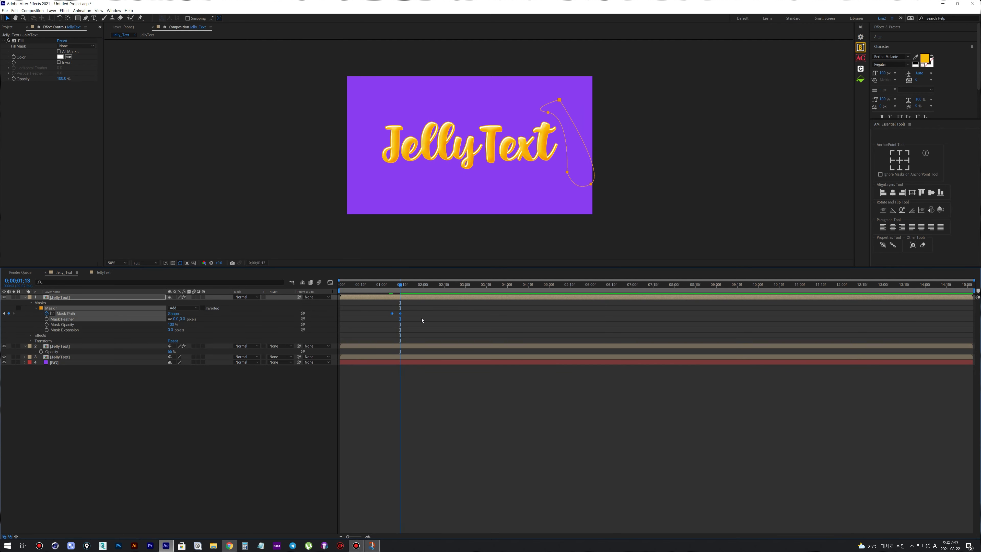
right_click(394, 314)
mouse_move(429, 381)
left_click(487, 400)
Move the first Mask Path keyframe earlier, to just before the 1-second mark, and preview the shine.
left_click_drag(347, 286, 375, 316)
left_click(379, 320)
key("space")
key("space")
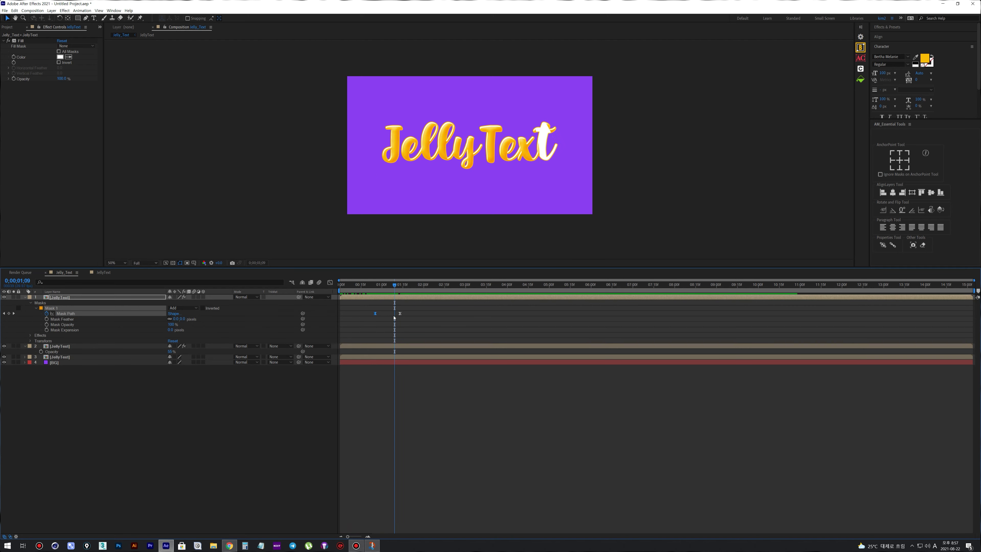
In the Graph Editor, lengthen the last Mask Path keyframe's incoming ease so the speed peaks early and tapers off.
left_click(331, 283)
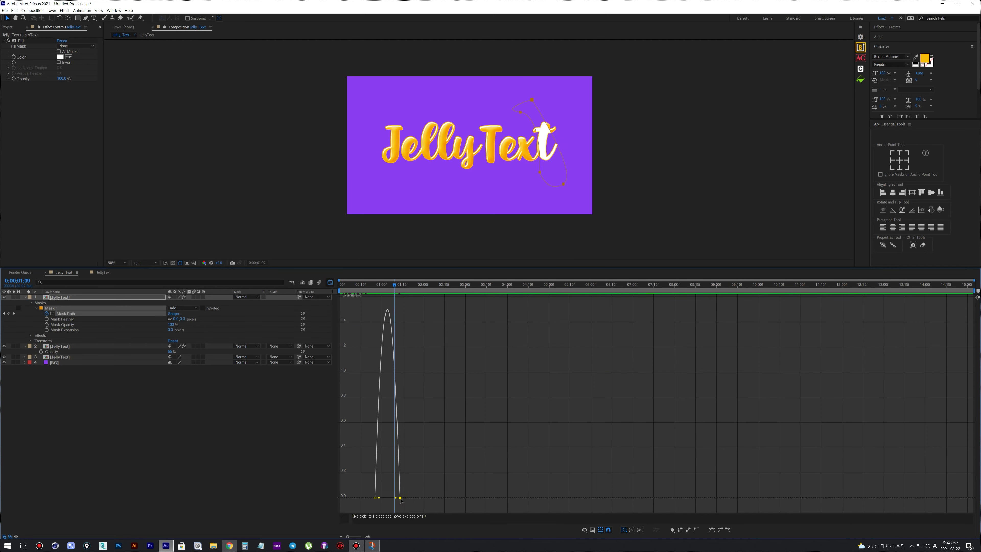
left_click_drag(395, 498, 386, 498)
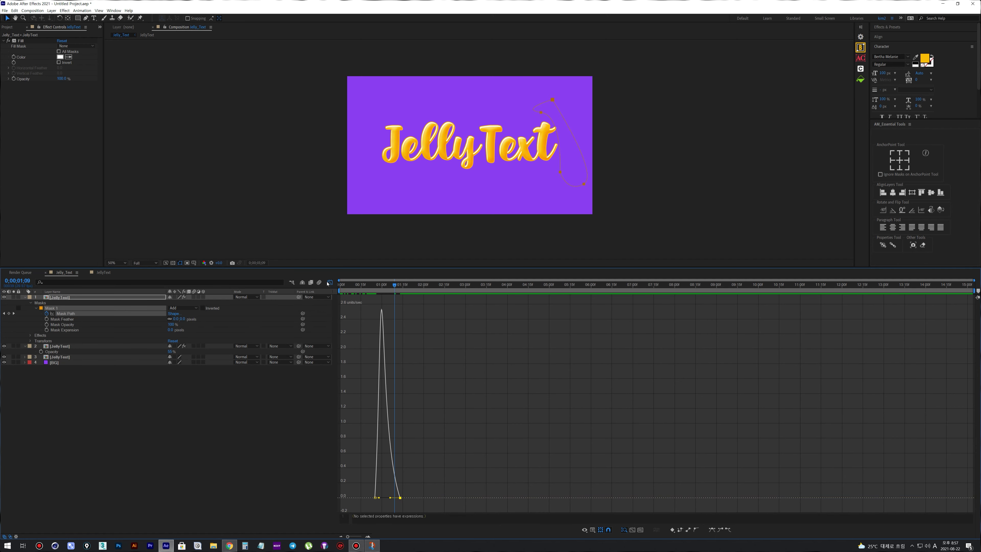
left_click(331, 283)
Spread the Mask Path keyframes from before the 15-frame mark to just past 2 seconds, and preview the slower shine from the start.
left_click_drag(373, 313, 431, 314)
key("Home")
key("space")
key("space")
key("Home")
key("space")
key("space")
left_click_drag(367, 314, 353, 314)
key("space")
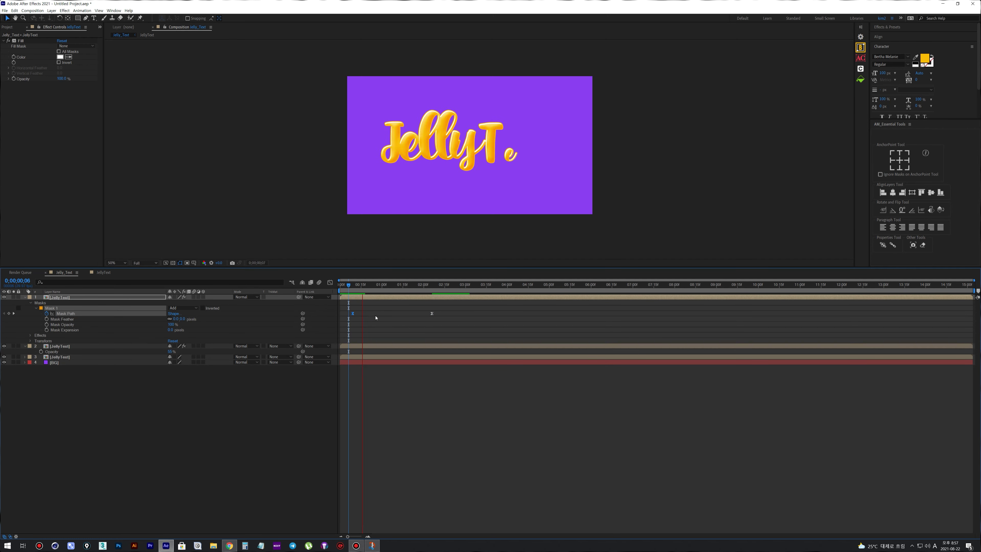
key("space")
left_click_drag(370, 288, 321, 291)
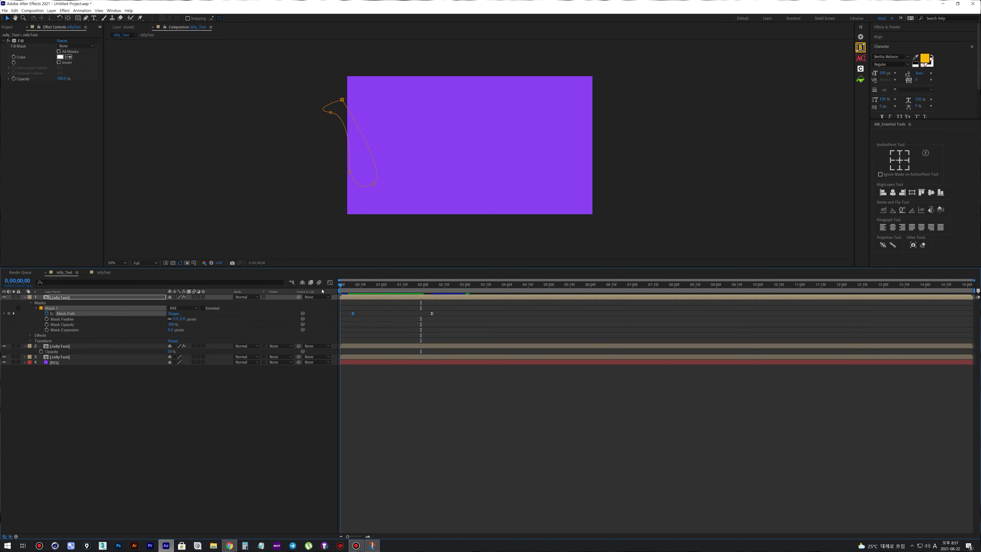